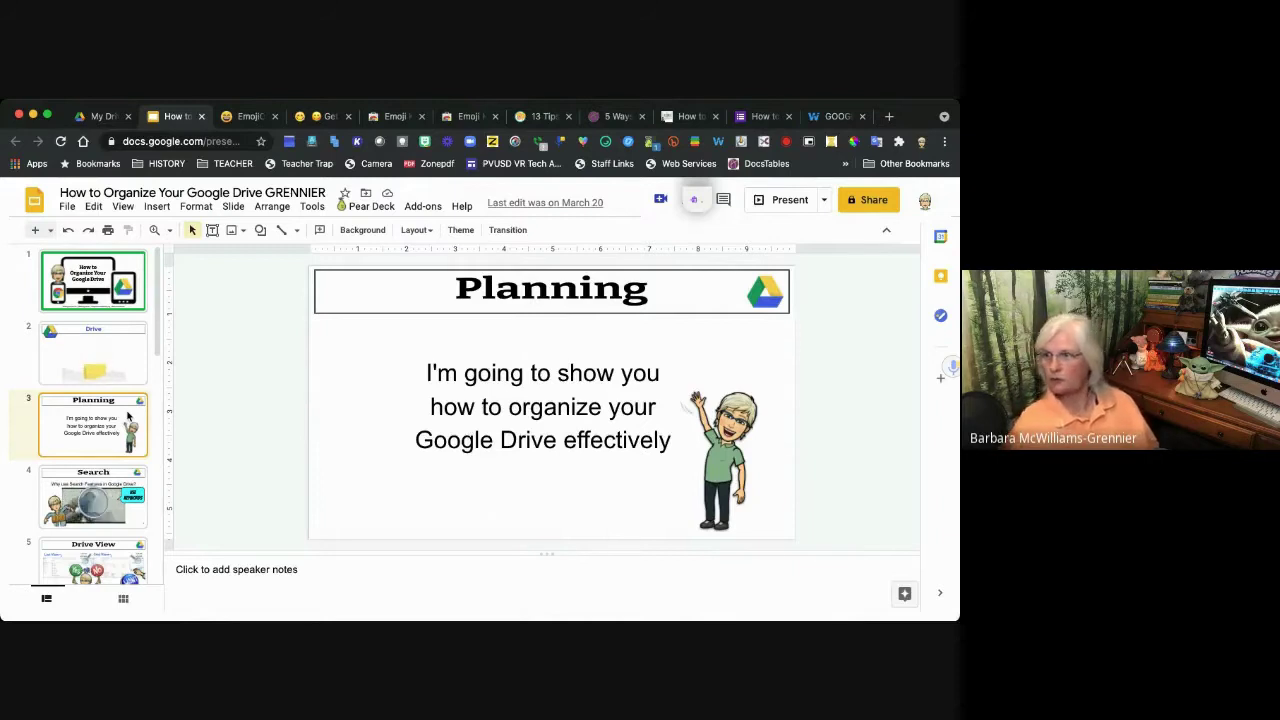
# - Switch from the slide deck to My Drive and create a new folder named "100 Test Folder"
pyautogui.click(125, 485)
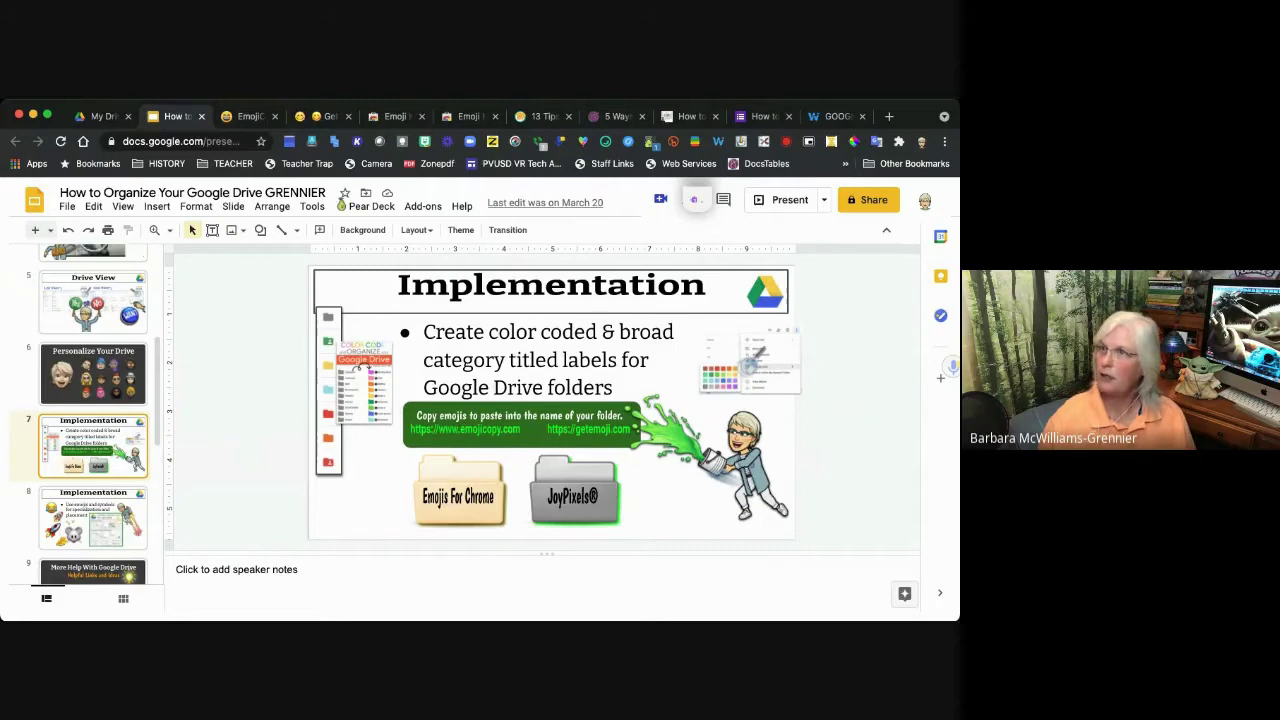
pyautogui.click(101, 118)
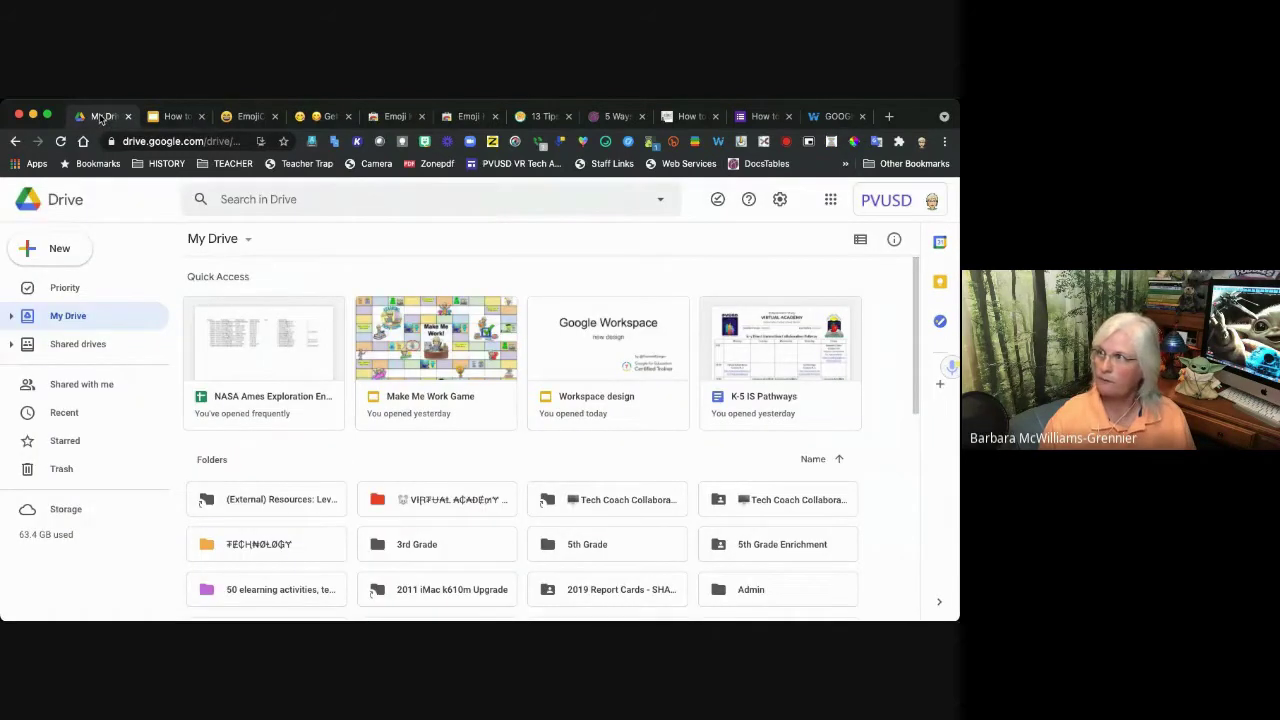
pyautogui.rightClick(645, 455)
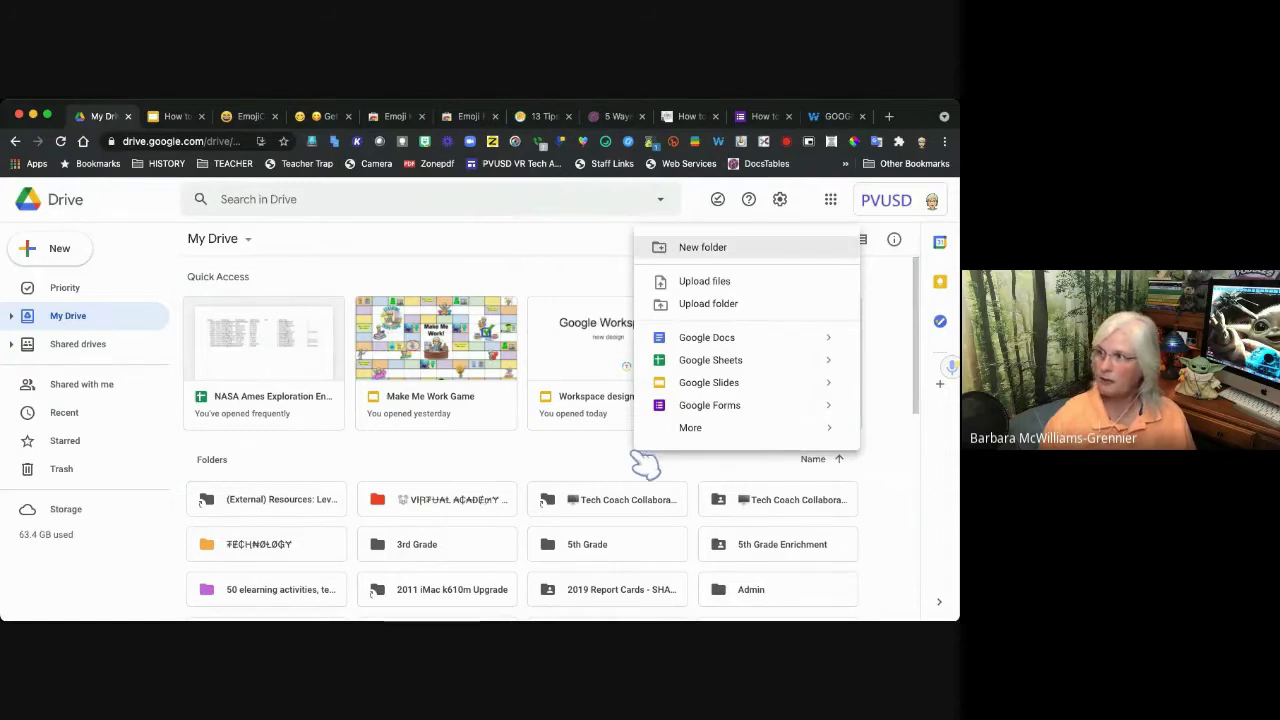
pyautogui.click(705, 252)
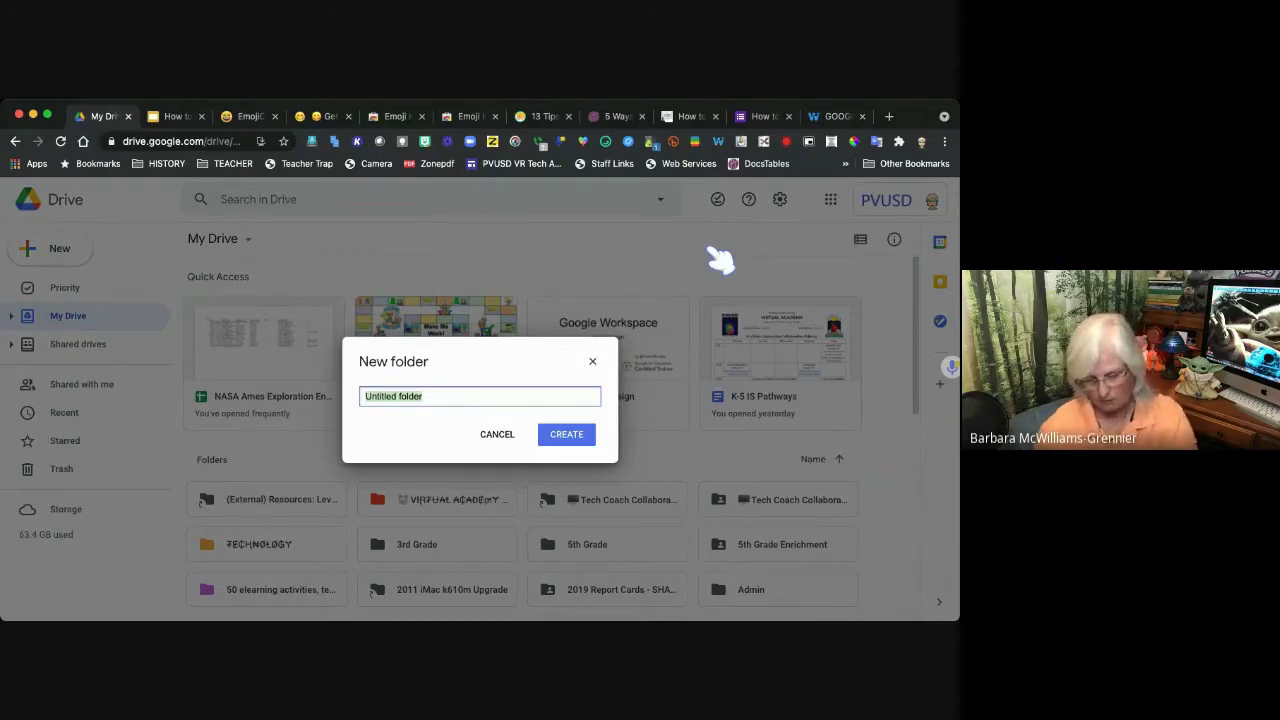
pyautogui.write('100 Test Folder')
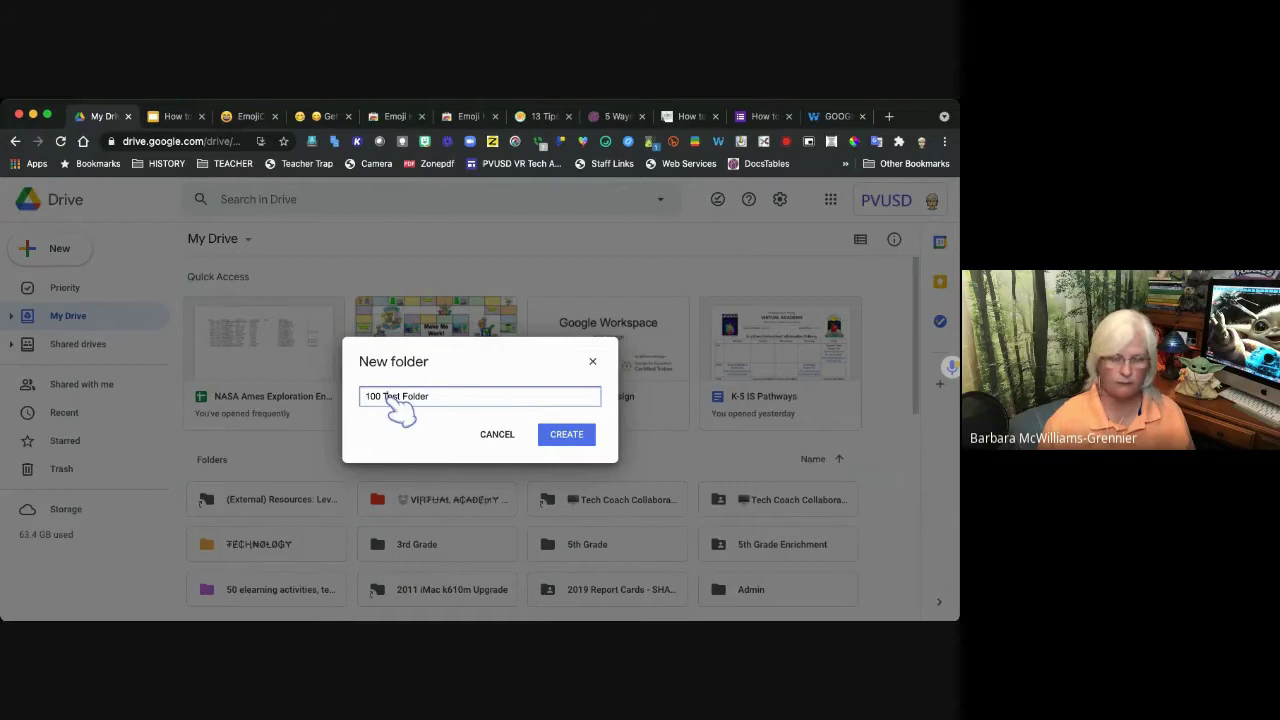
pyautogui.click(578, 440)
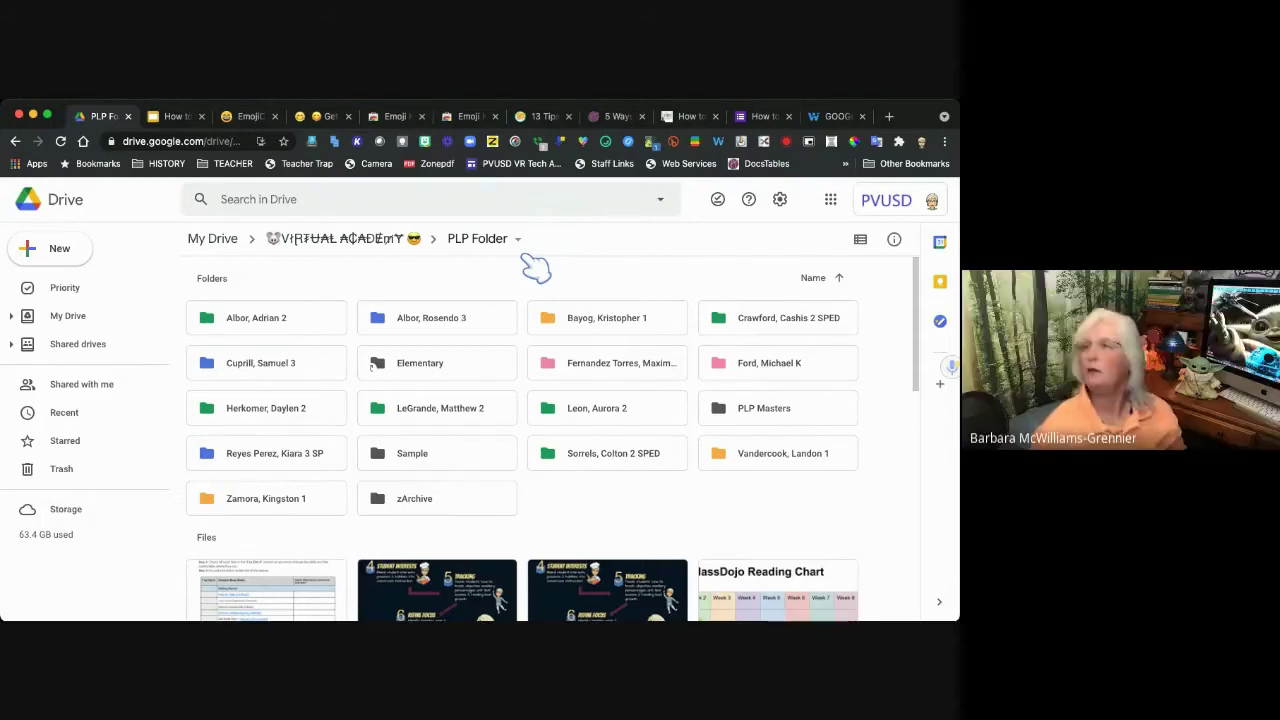
# - Return to My Drive and change the color of the 100 Test Folder to red
pyautogui.click(224, 250)
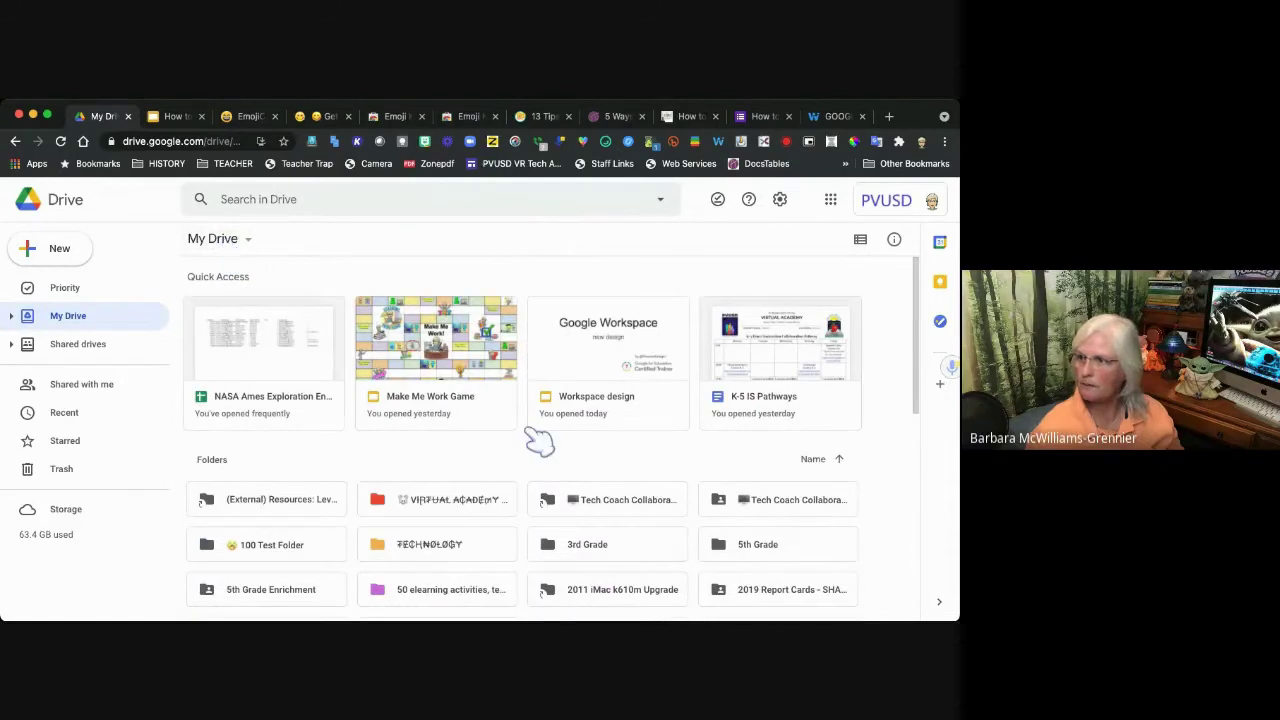
pyautogui.scroll(-1, 540, 440)
pyautogui.scroll(-3, 540, 440)
pyautogui.moveTo(266, 414); pyautogui.dragTo(229, 414)
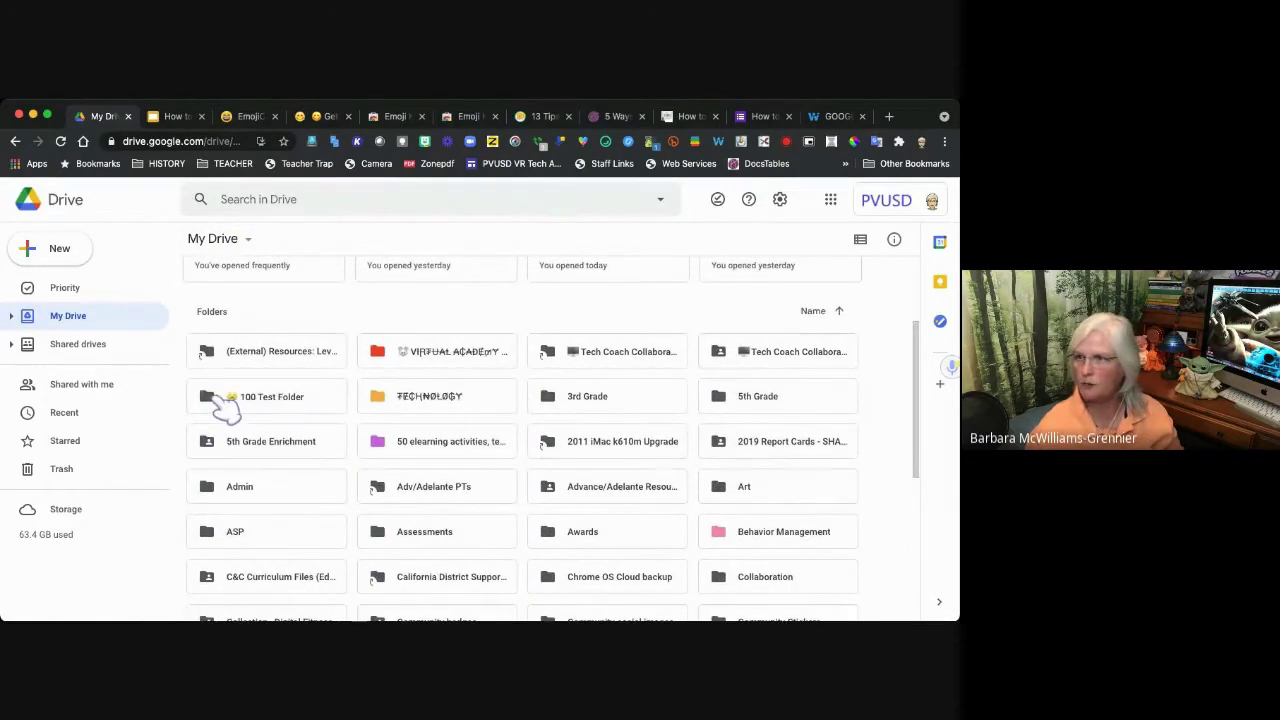
pyautogui.click(224, 410)
pyautogui.rightClick(224, 410)
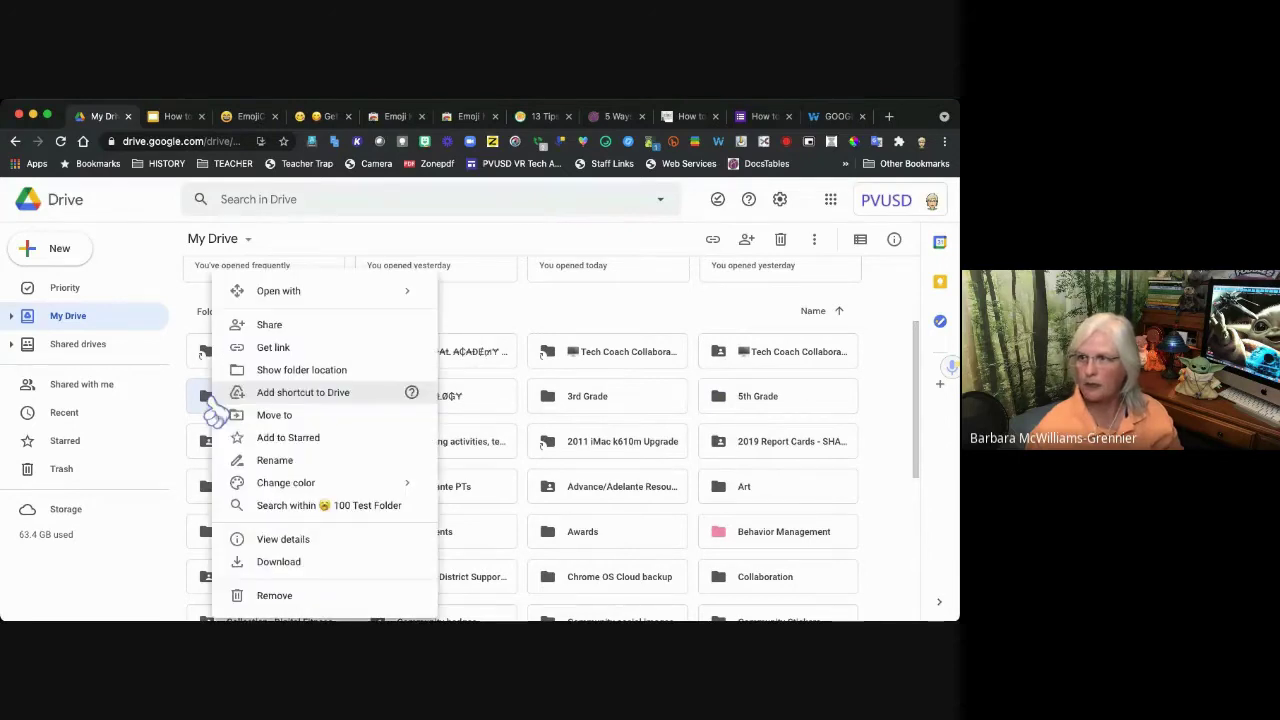
pyautogui.moveTo(284, 488)
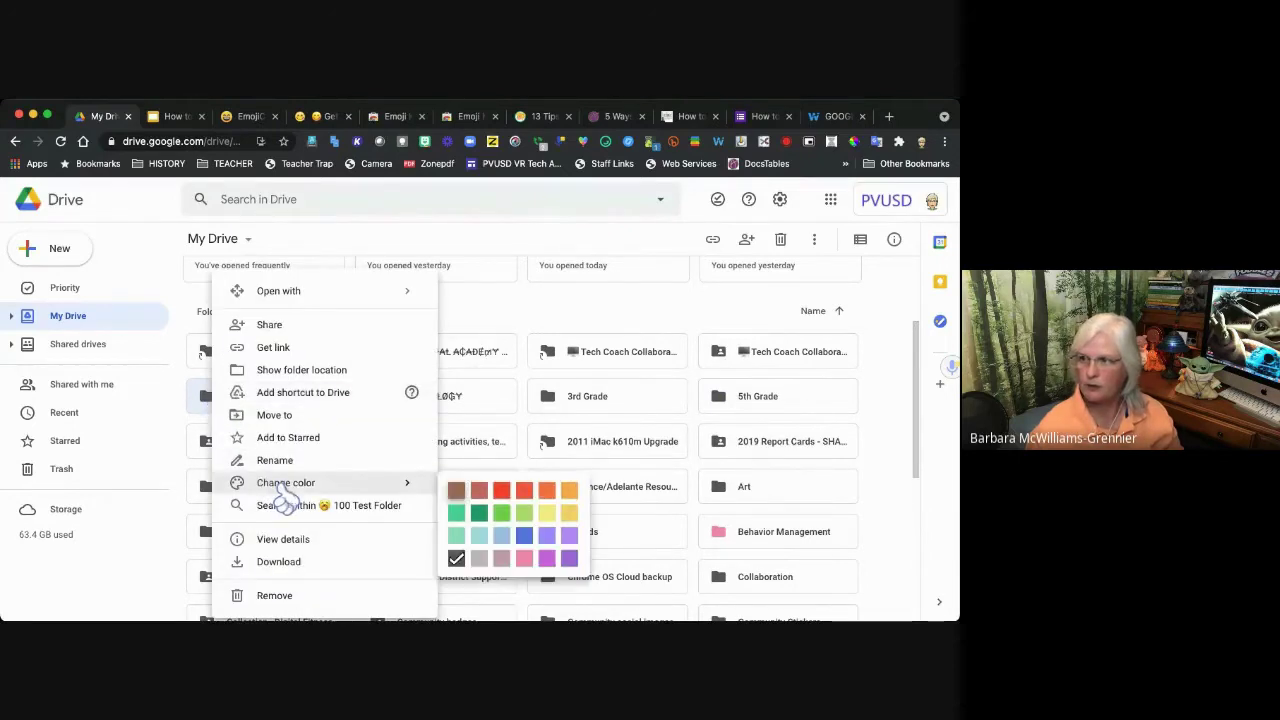
pyautogui.click(502, 492)
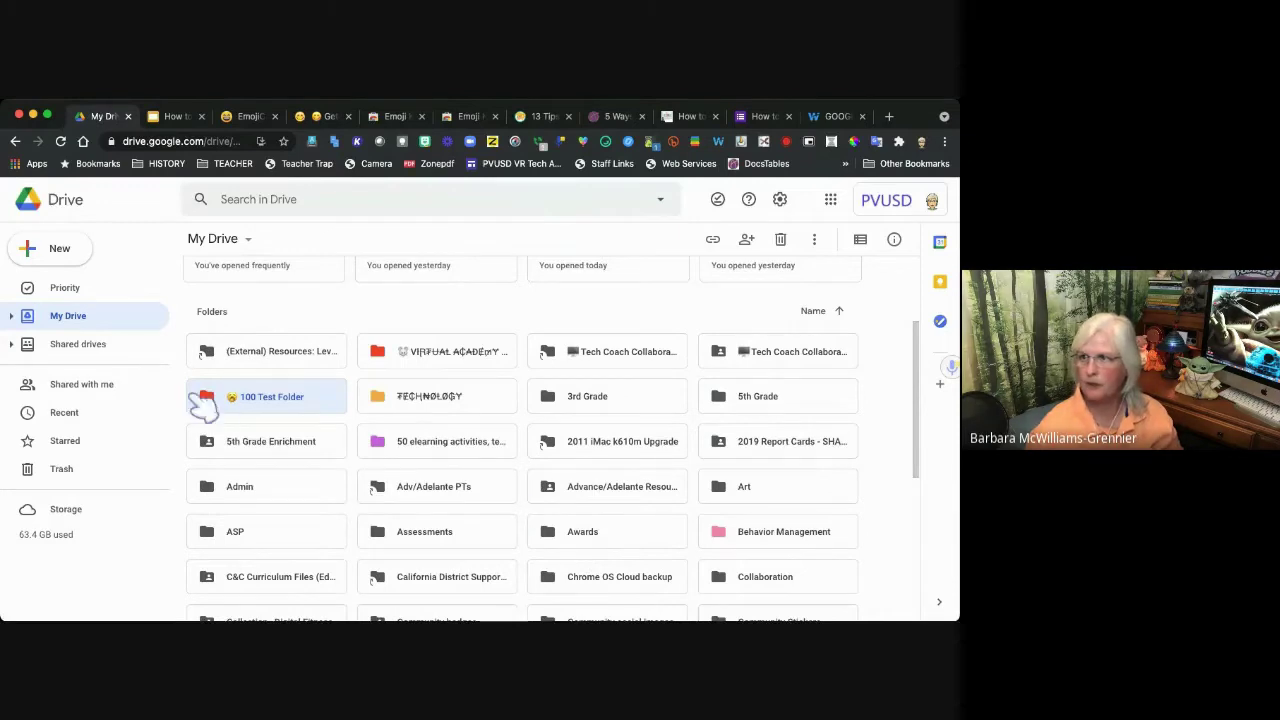
# - Change the color of the 100 Test Folder to light orange
pyautogui.rightClick(222, 410)
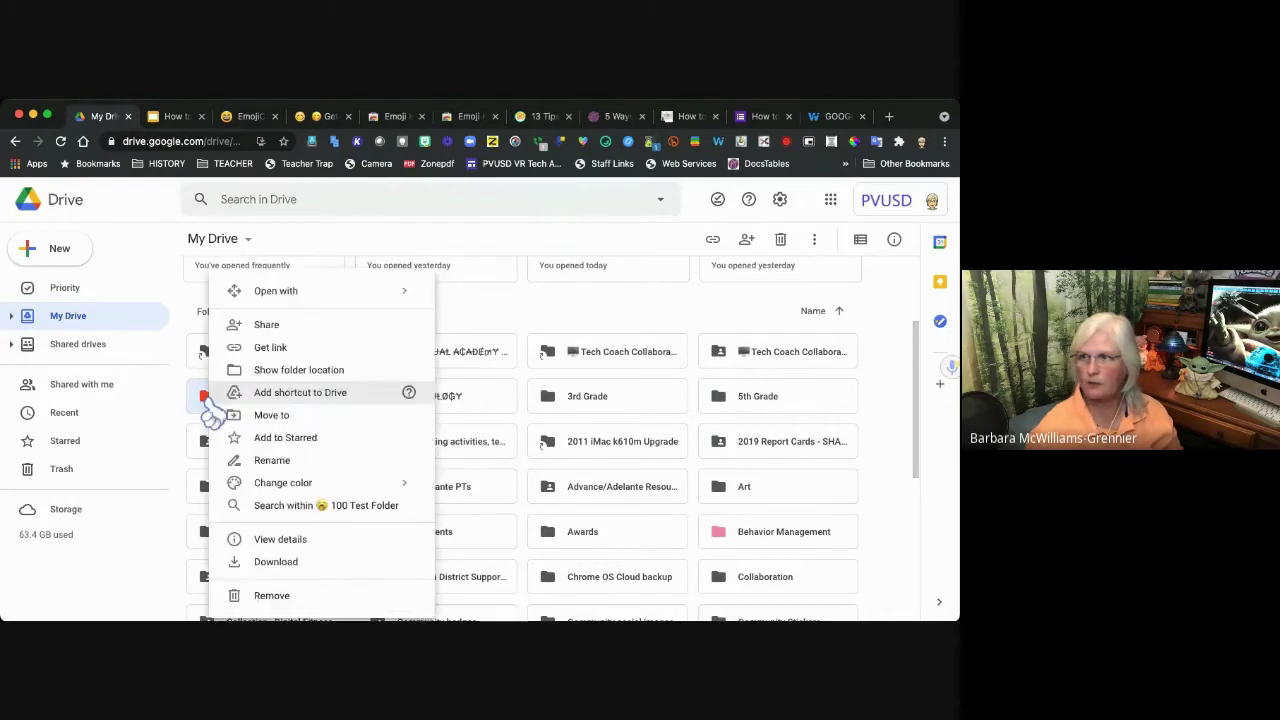
pyautogui.moveTo(292, 488)
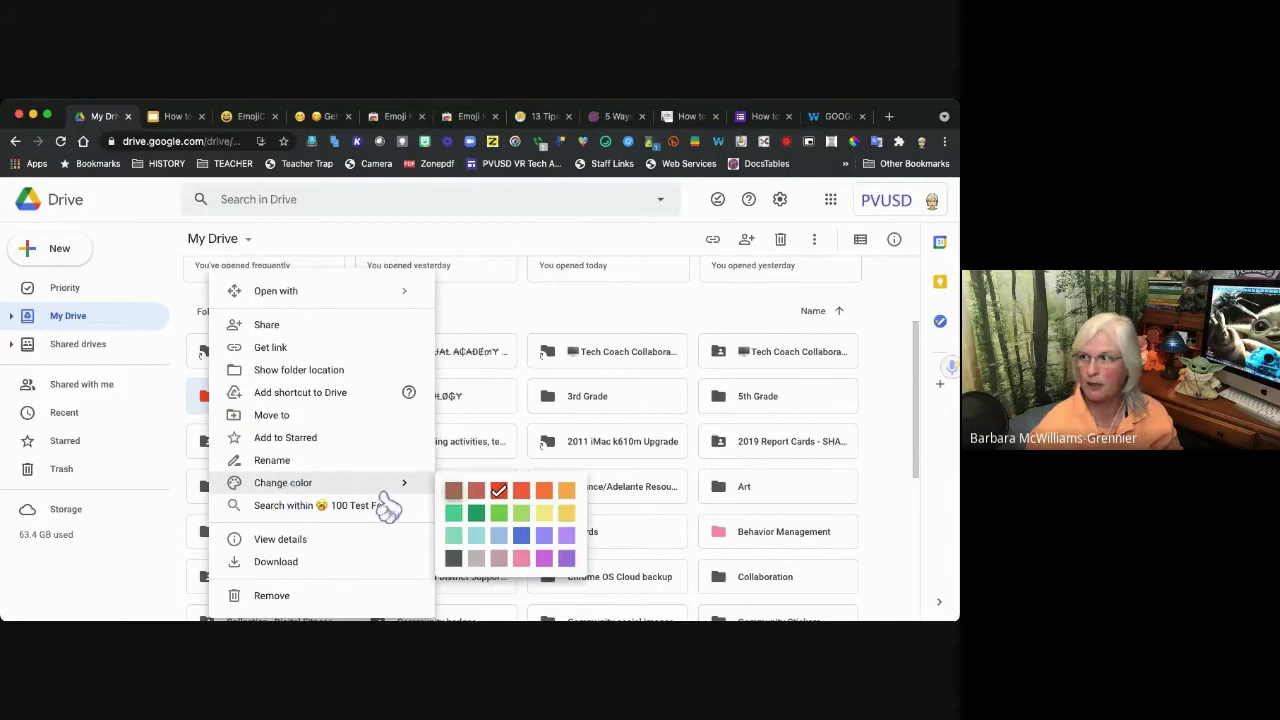
pyautogui.click(576, 497)
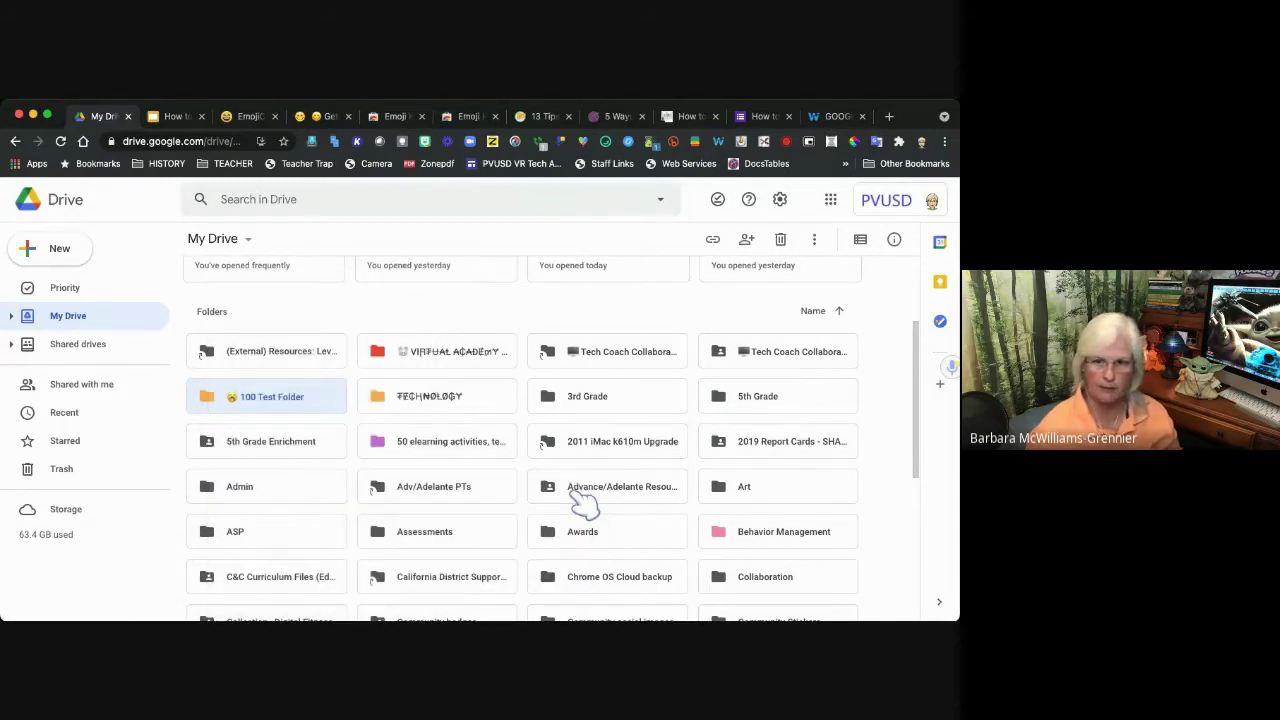
# - Set the color of the 100 Test Folder back to the default dark grey
pyautogui.moveTo(318, 412); pyautogui.dragTo(312, 415)
pyautogui.rightClick(312, 415)
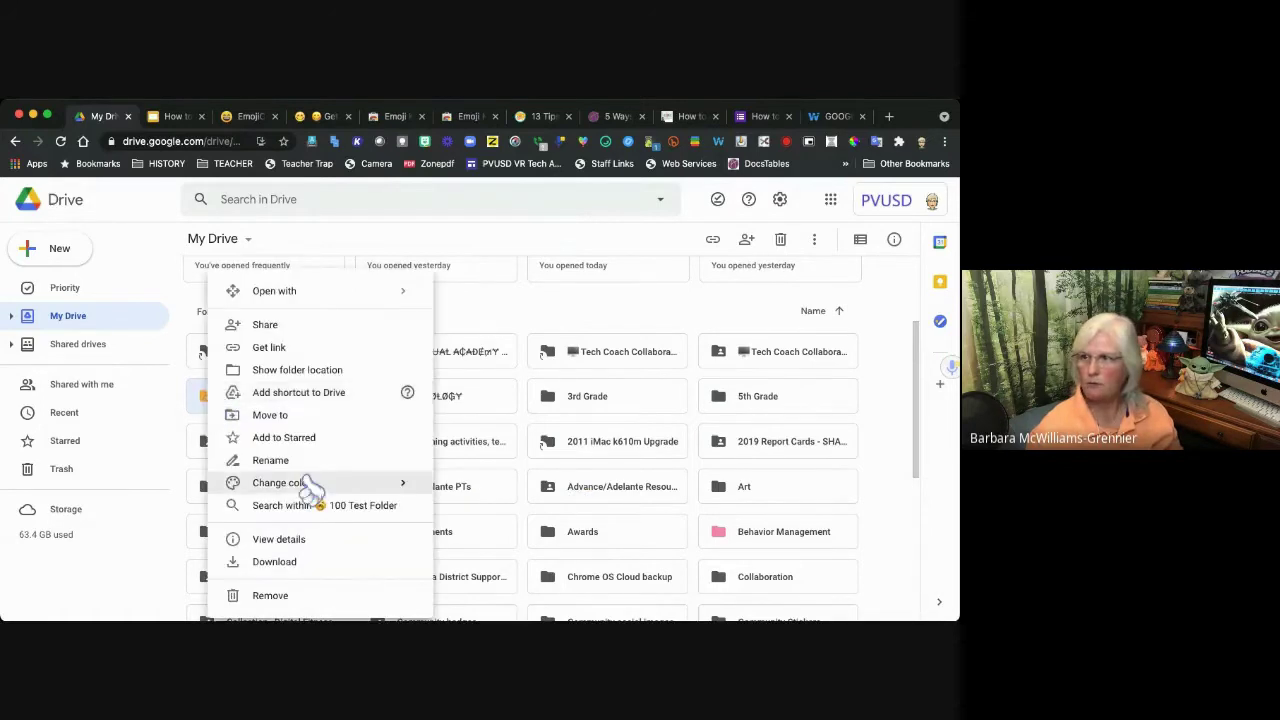
pyautogui.moveTo(305, 485)
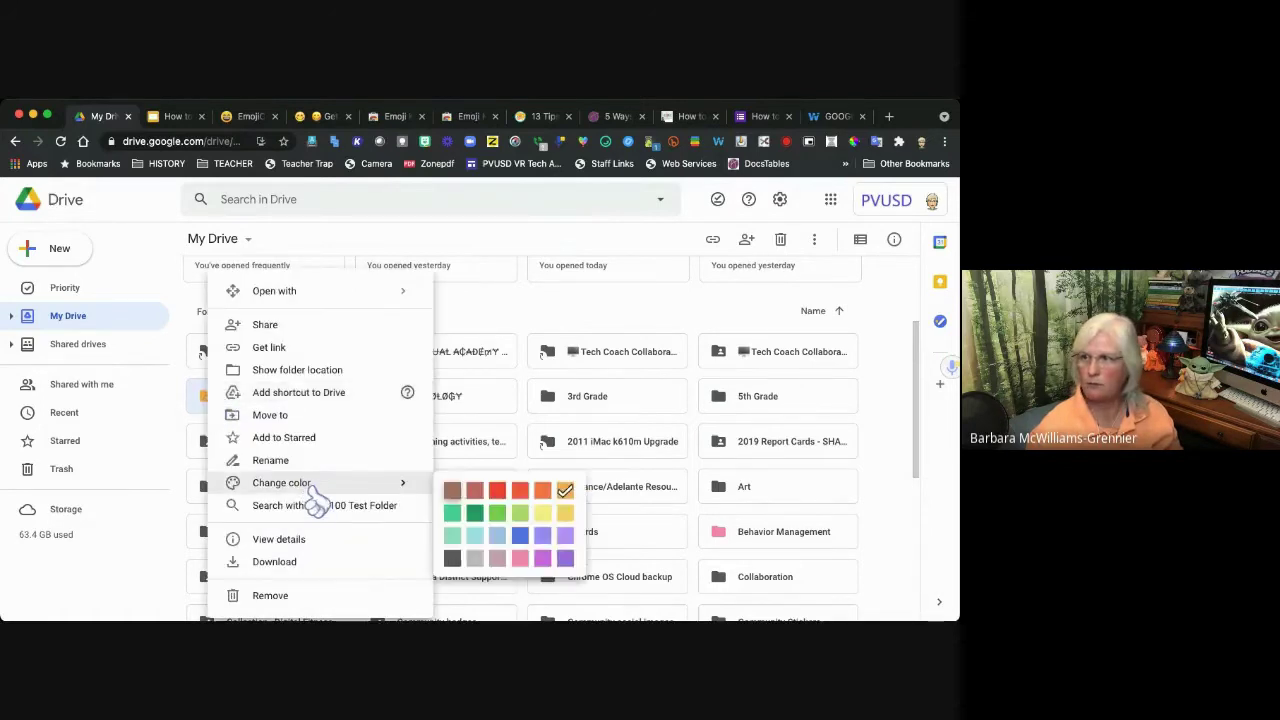
pyautogui.click(457, 563)
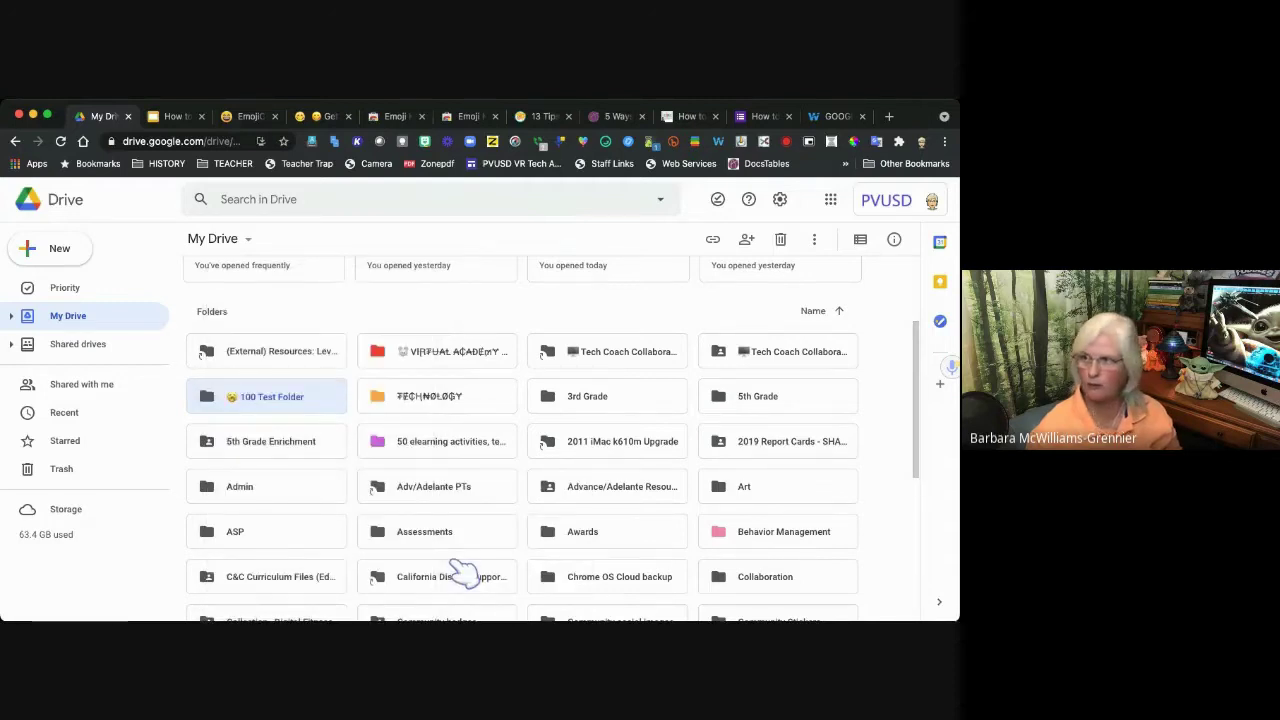
# - Examine the emojis, decorative lettering and colors used on the folders throughout My Drive
pyautogui.hotkey('ctrl', 'Tab')
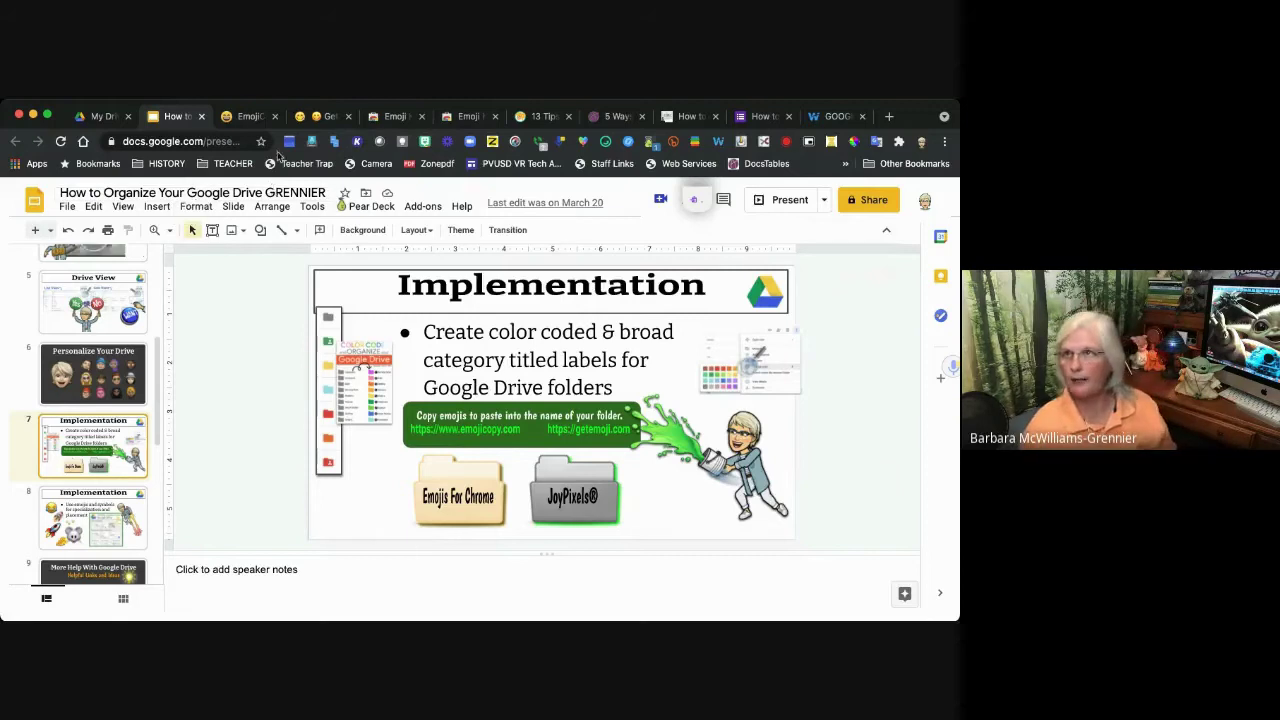
pyautogui.click(100, 117)
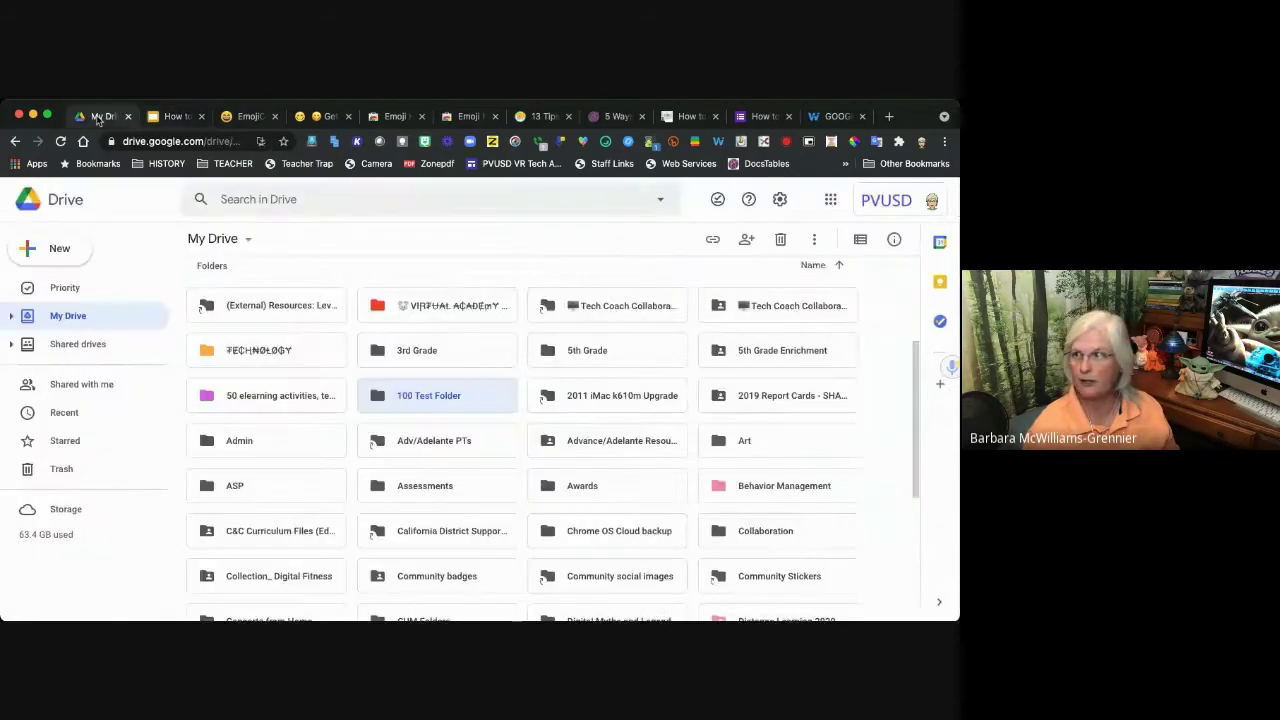
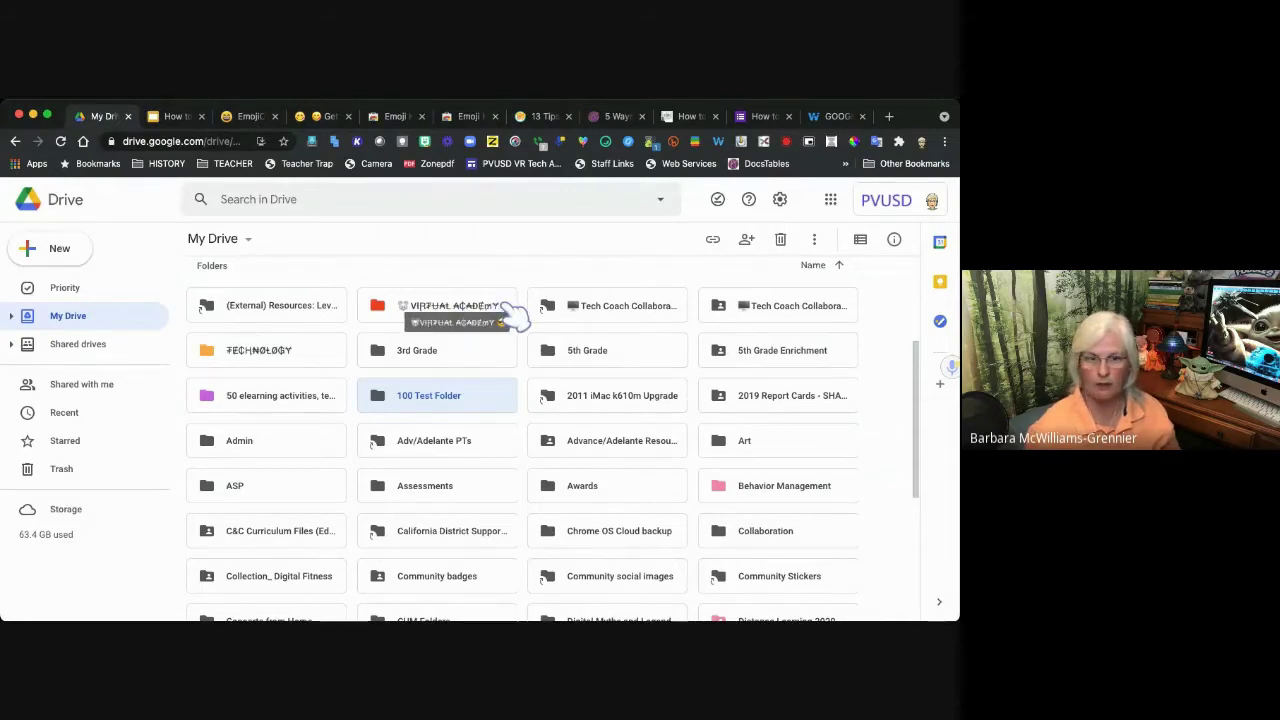
pyautogui.moveTo(516, 318); pyautogui.dragTo(414, 320)
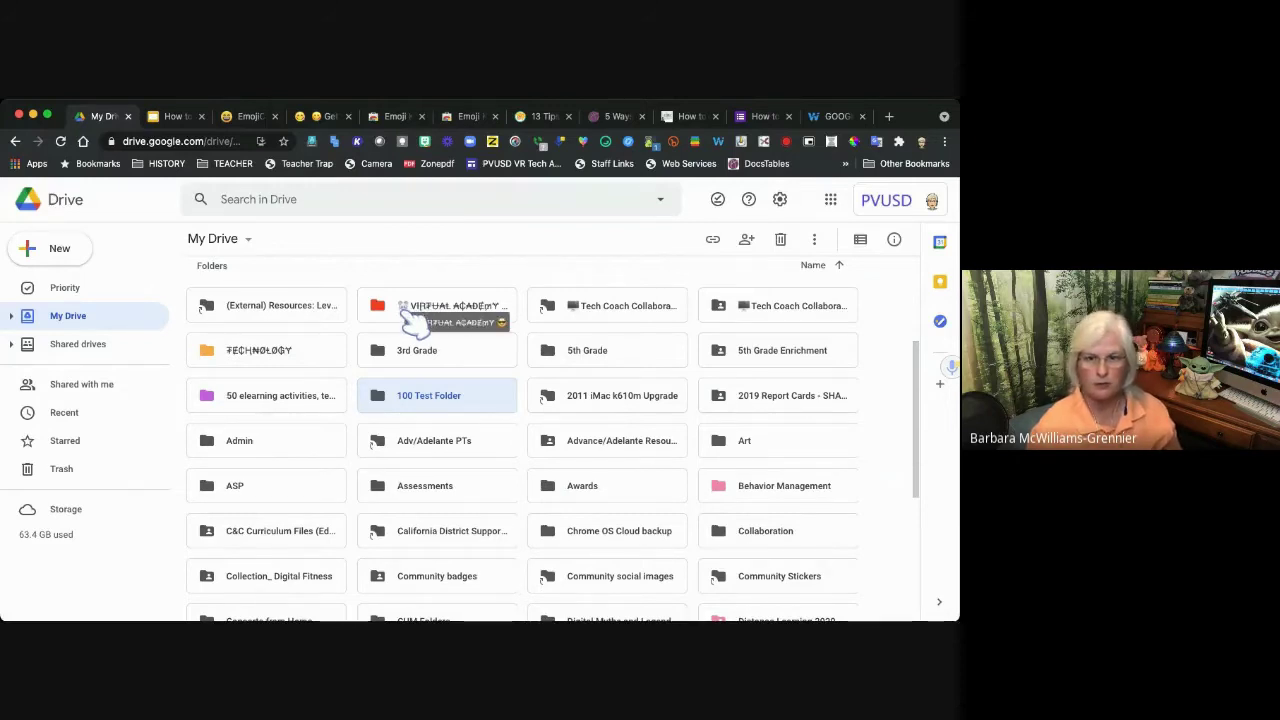
pyautogui.moveTo(414, 320); pyautogui.dragTo(467, 322)
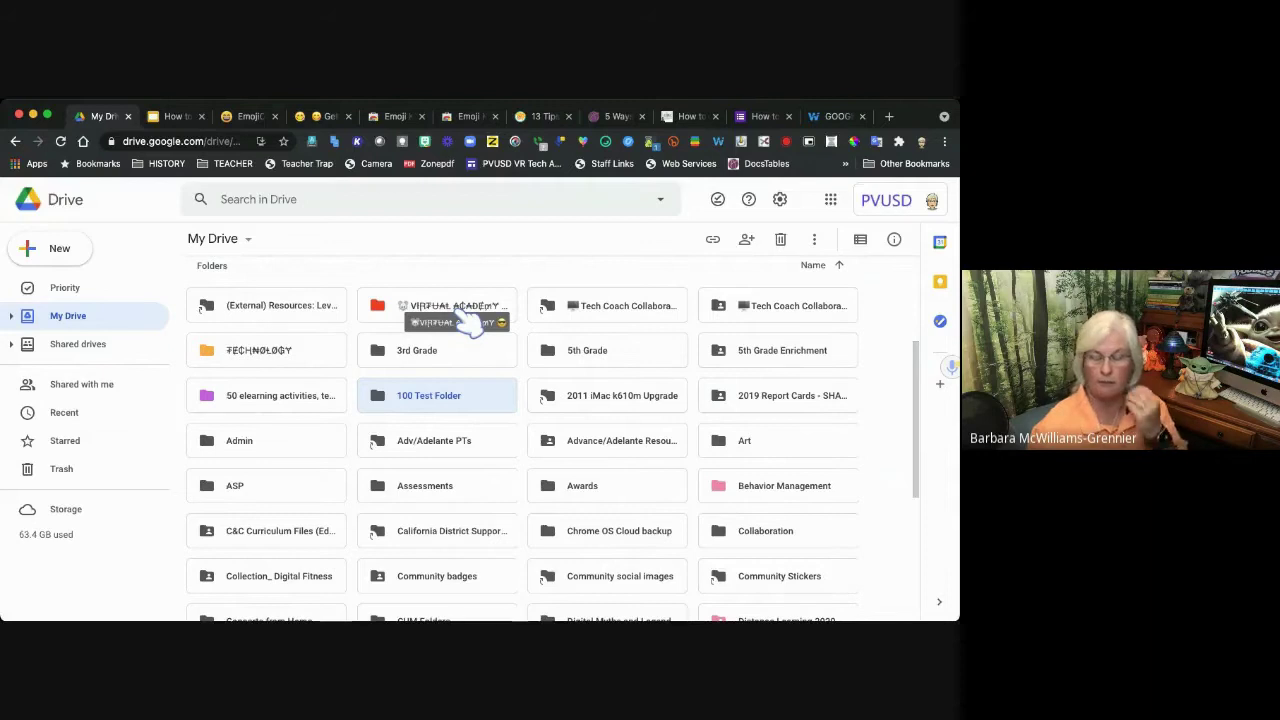
pyautogui.moveTo(467, 322); pyautogui.dragTo(320, 372)
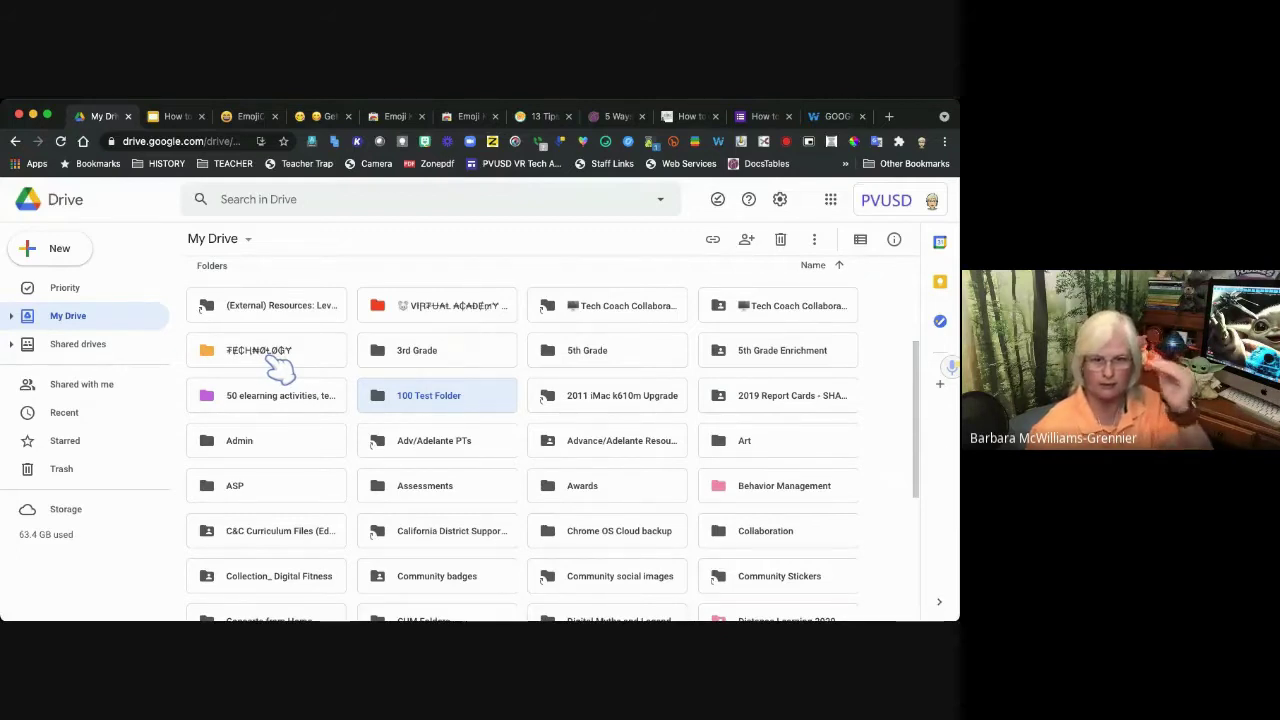
pyautogui.scroll(-5, 590, 450)
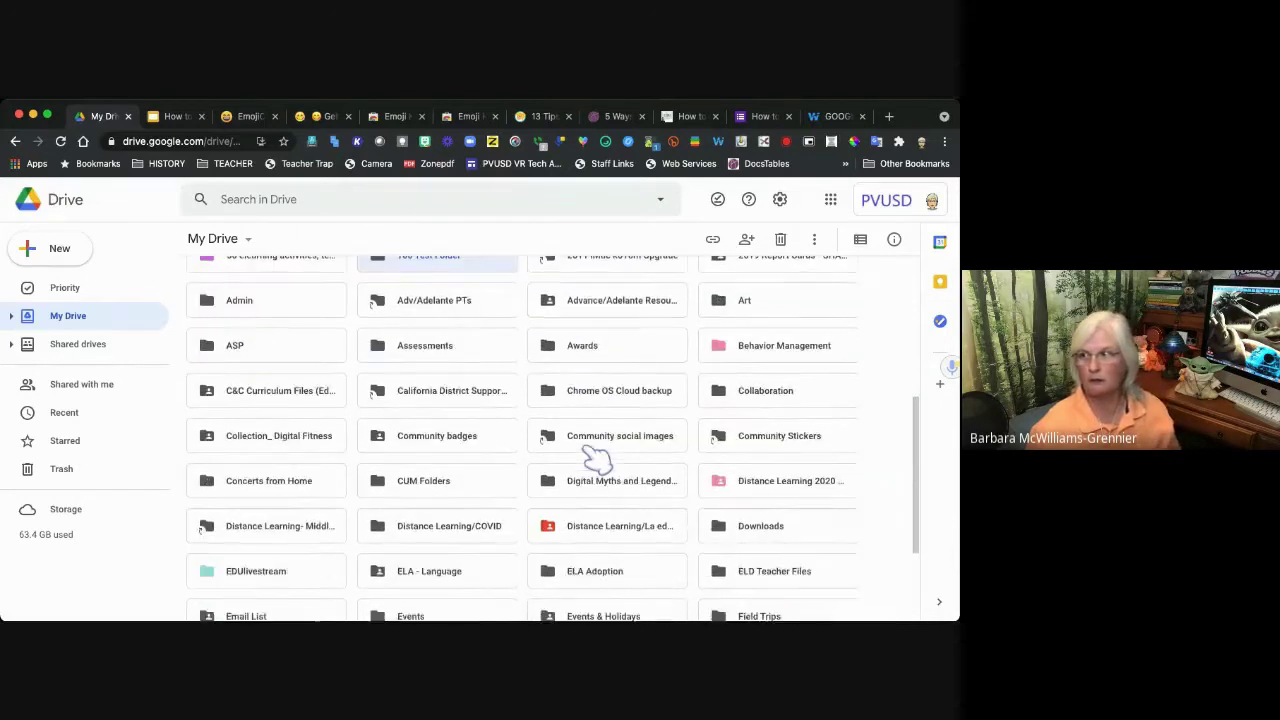
pyautogui.scroll(-6, 588, 460)
pyautogui.scroll(4, 588, 460)
pyautogui.scroll(-2, 586, 457)
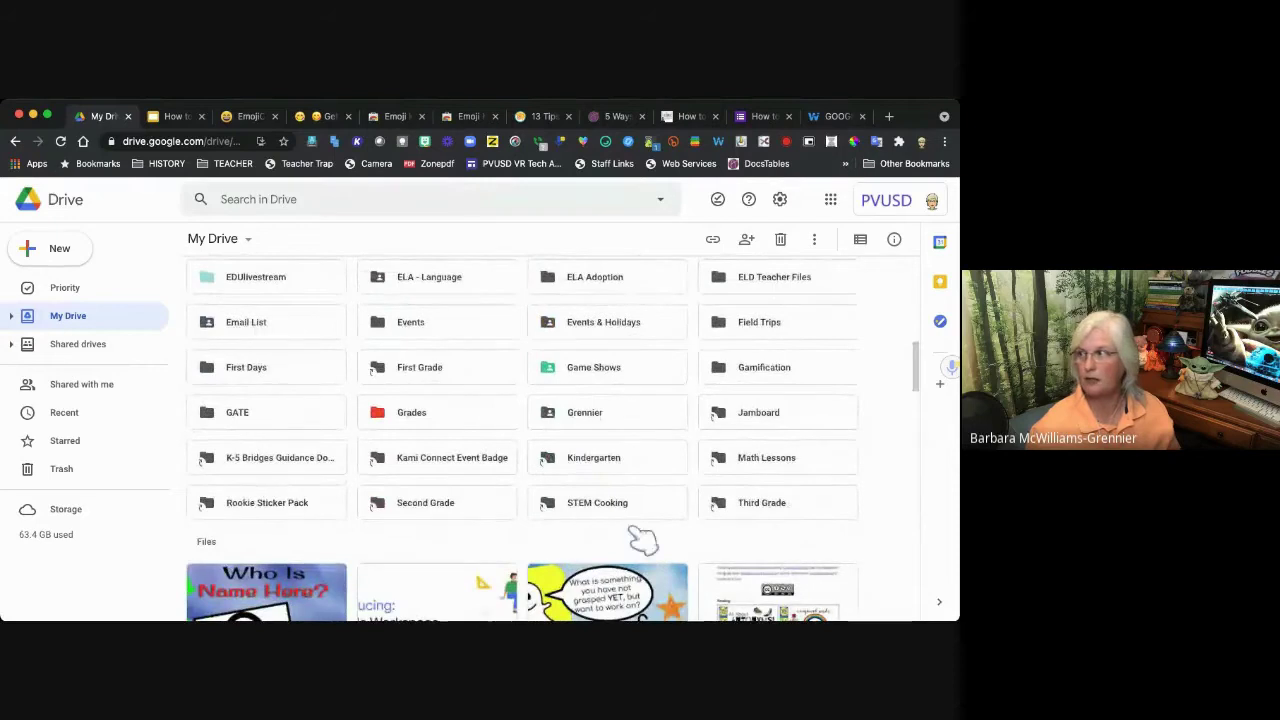
pyautogui.scroll(4, 503, 397)
# - Switch to the EmojiCopy site and copy the yawning face emoji
pyautogui.click(478, 116)
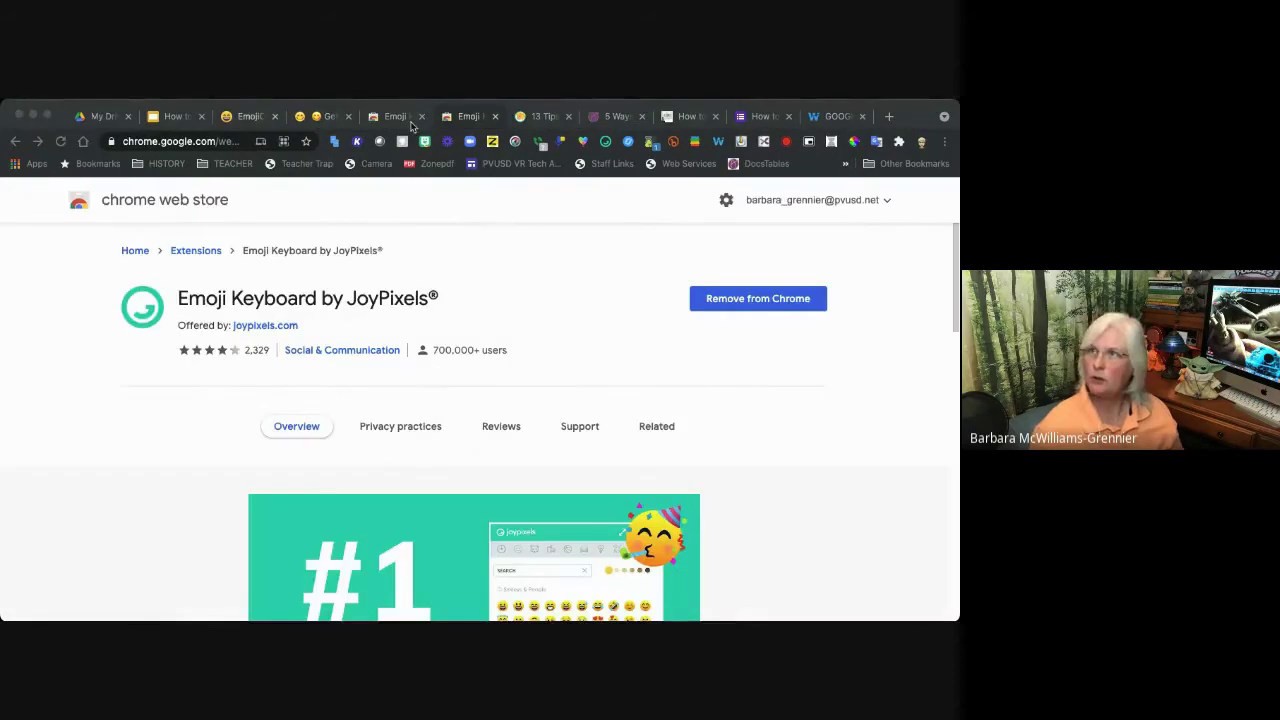
pyautogui.click(248, 116)
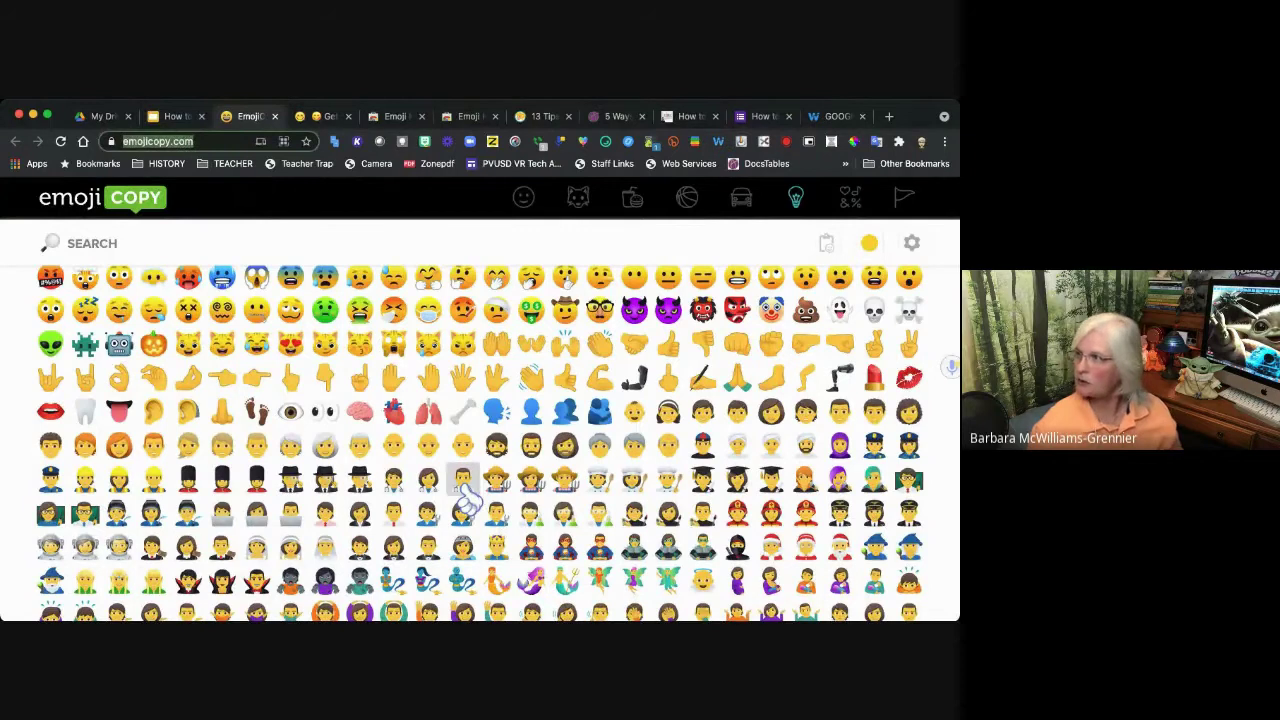
pyautogui.click(531, 285)
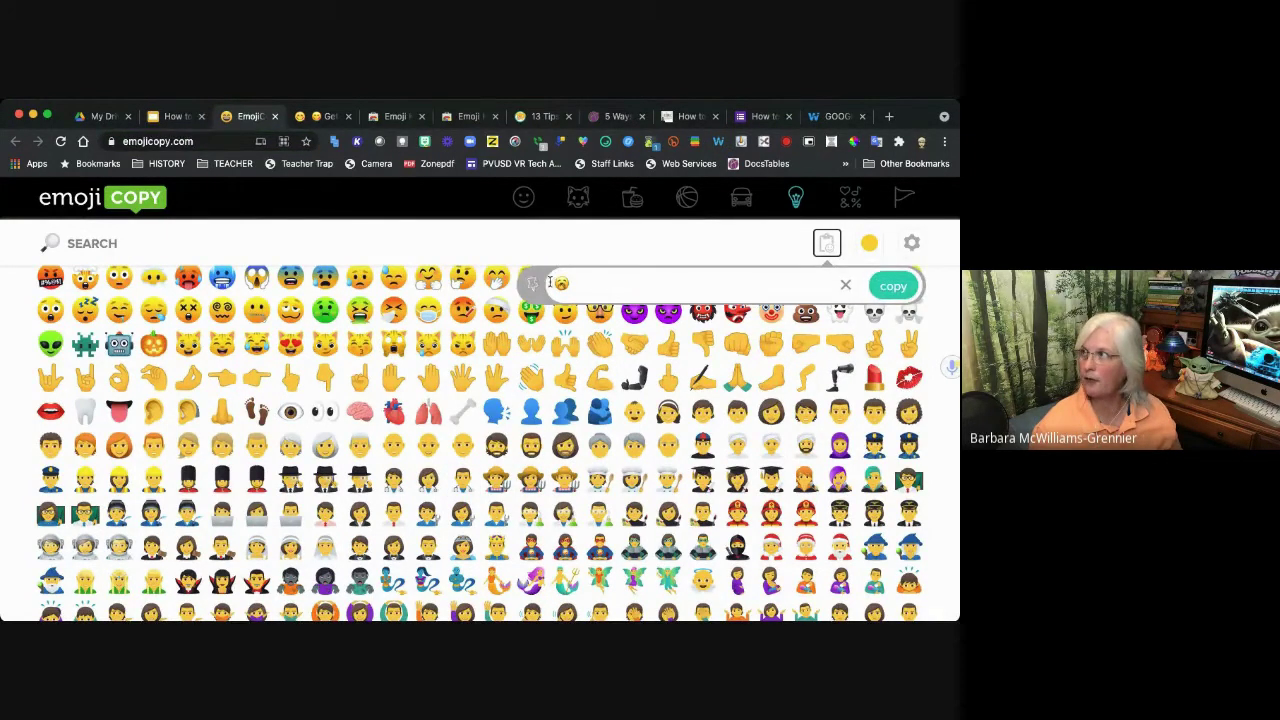
pyautogui.click(893, 286)
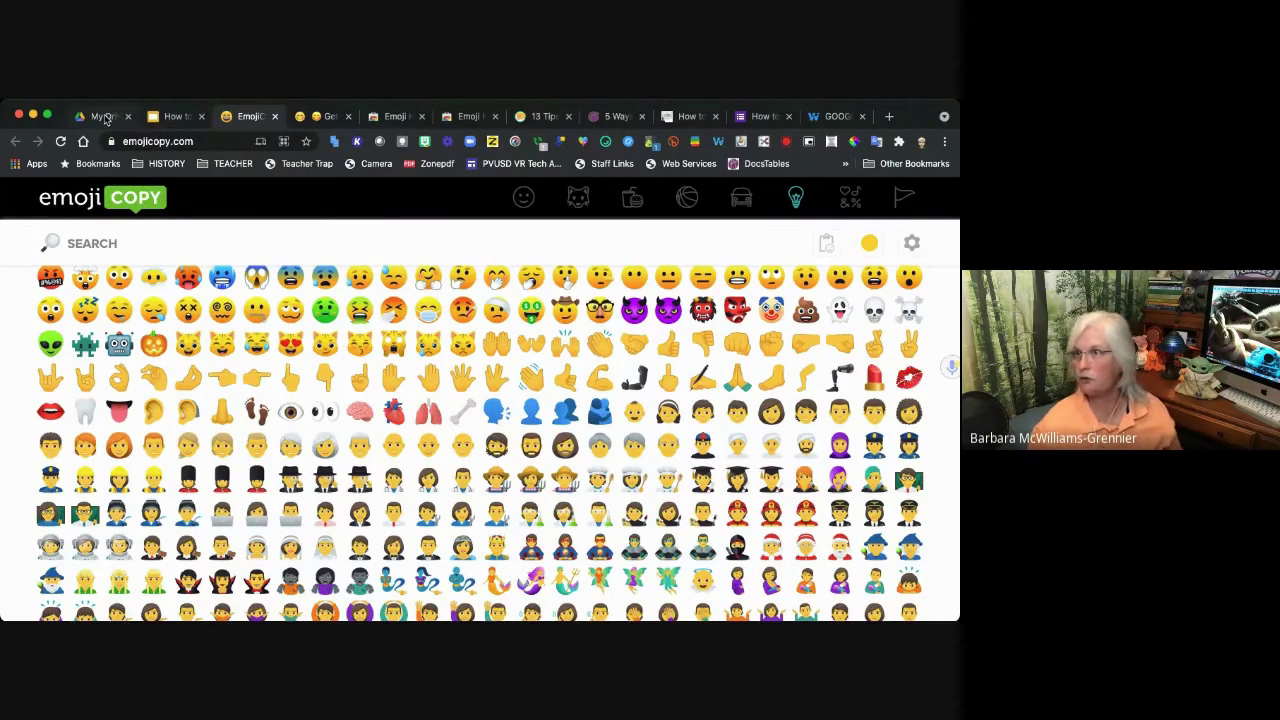
# - Rename the 100 Test Folder in My Drive by pasting the copied emoji in front of its name
pyautogui.click(104, 117)
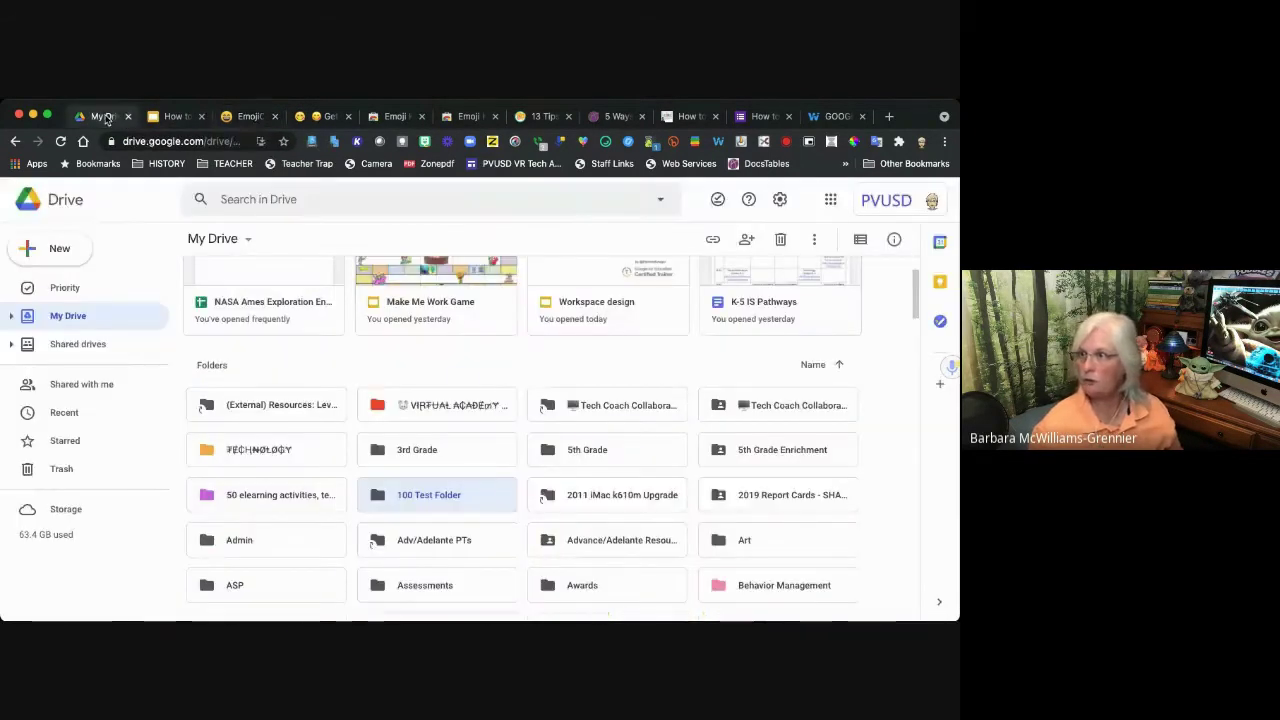
pyautogui.rightClick(451, 510)
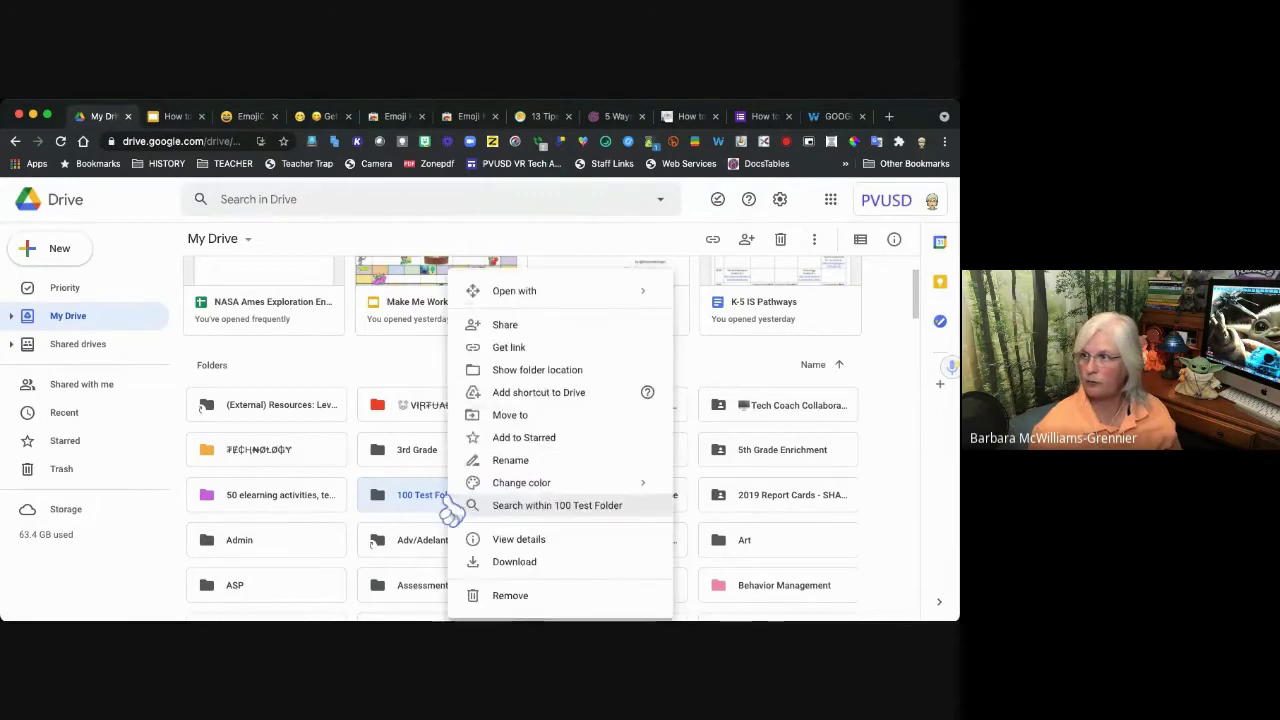
pyautogui.click(510, 468)
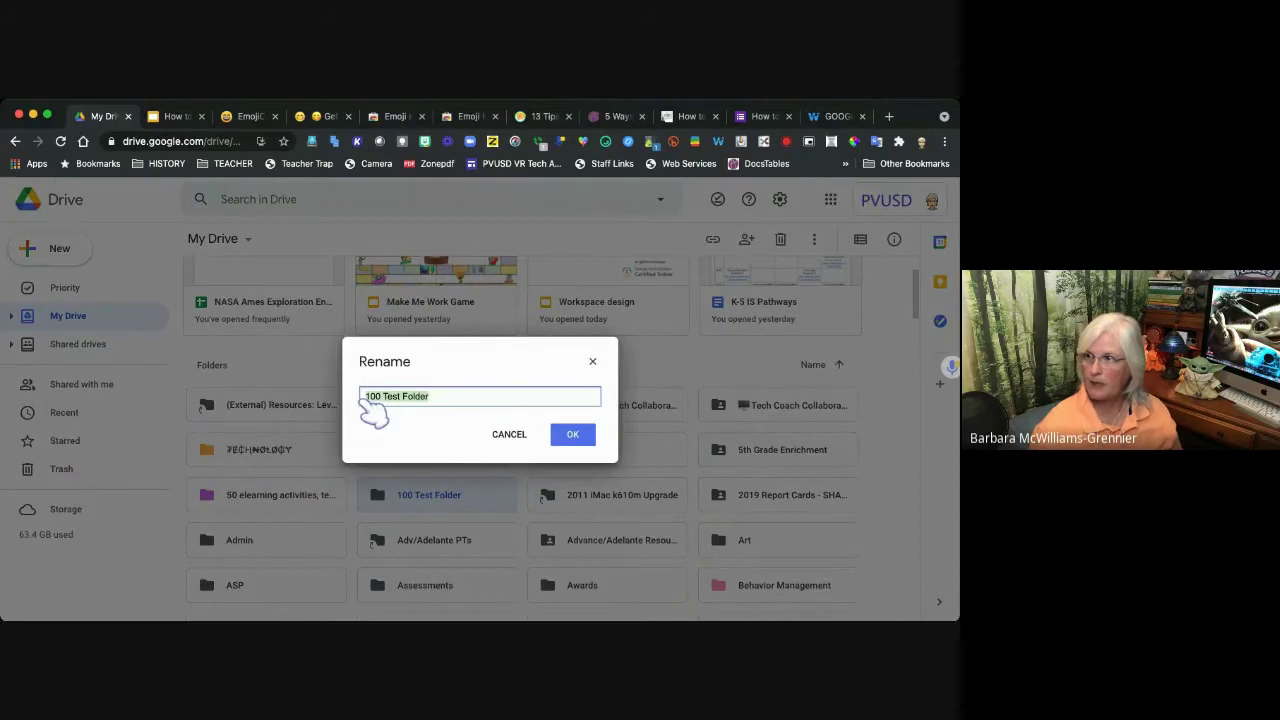
pyautogui.click(378, 404)
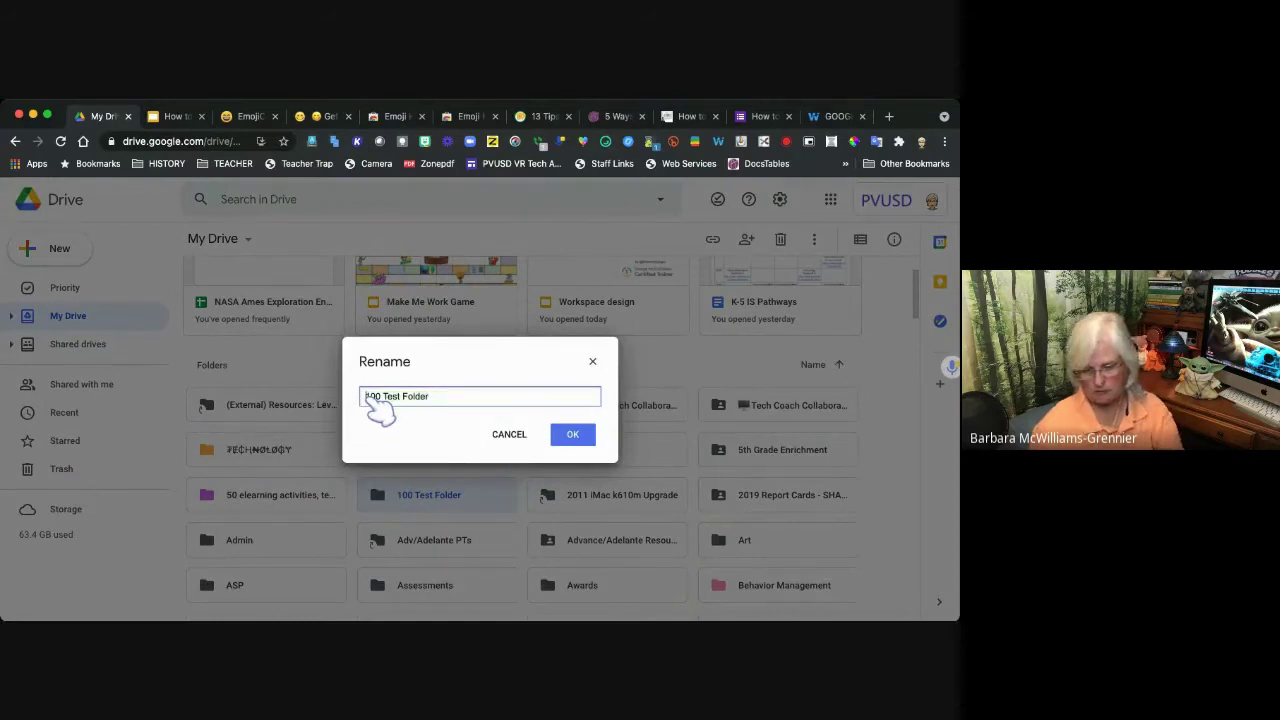
pyautogui.press('super+v')
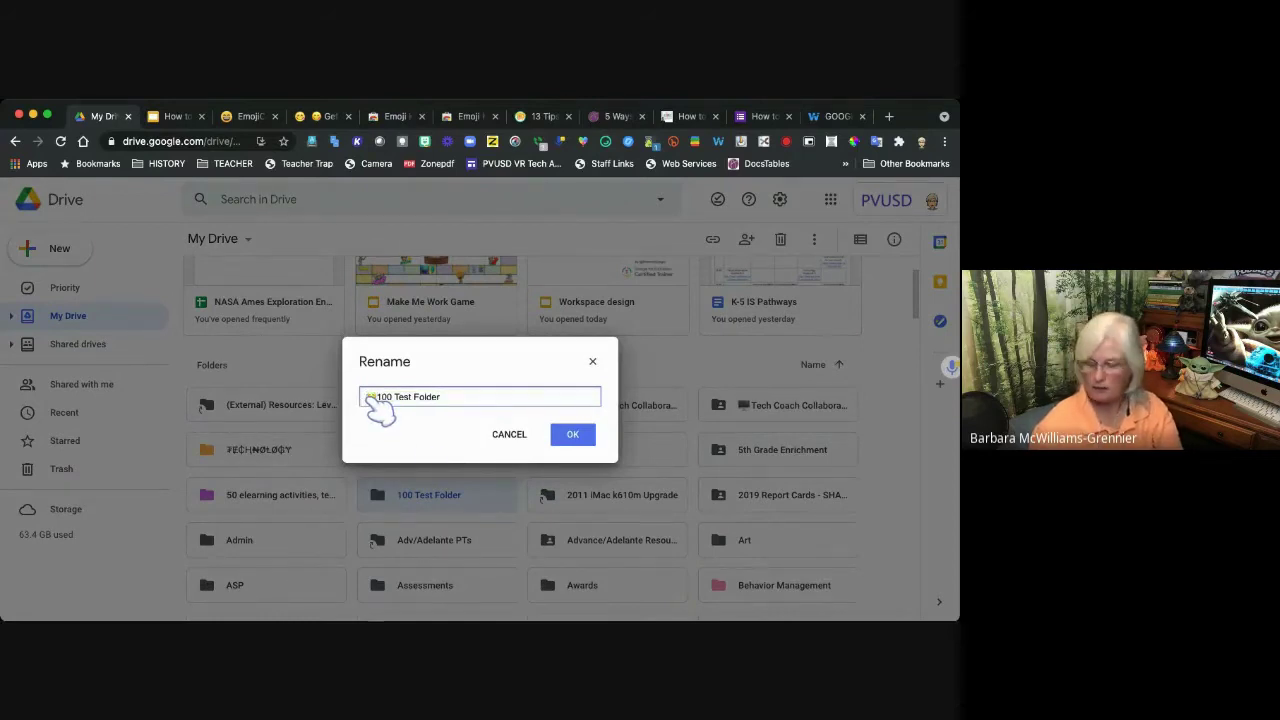
pyautogui.click(575, 438)
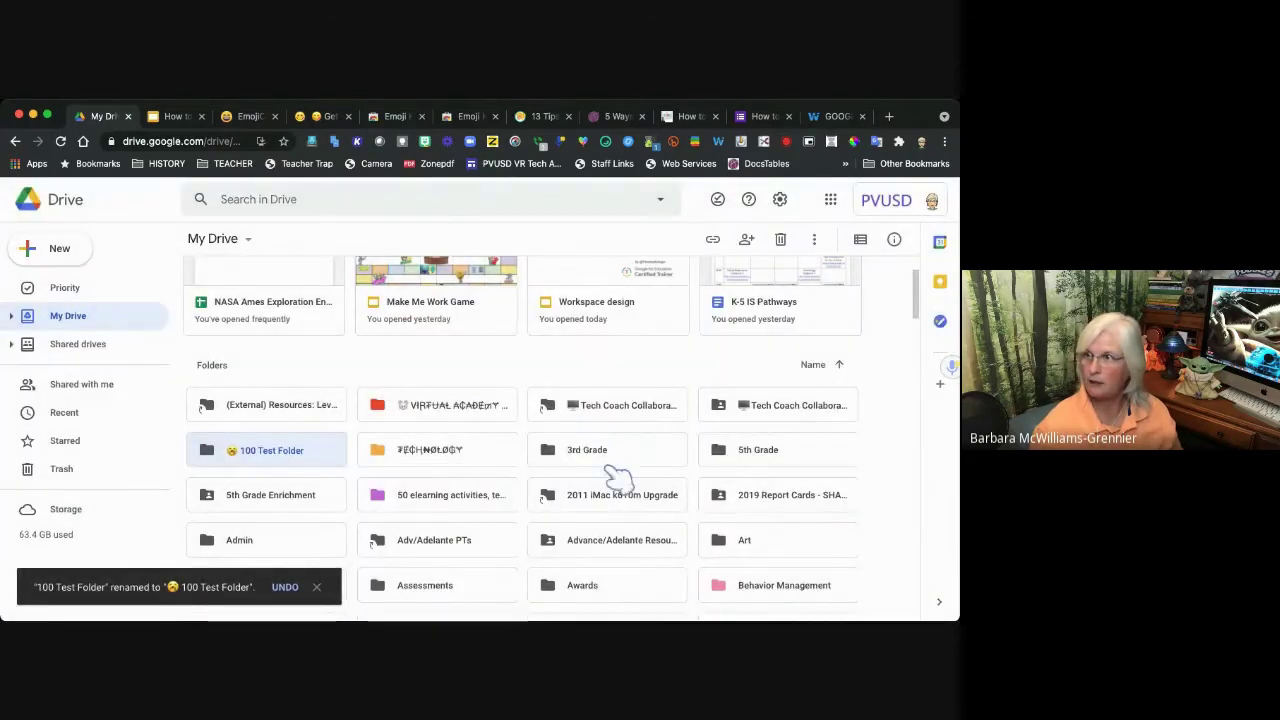
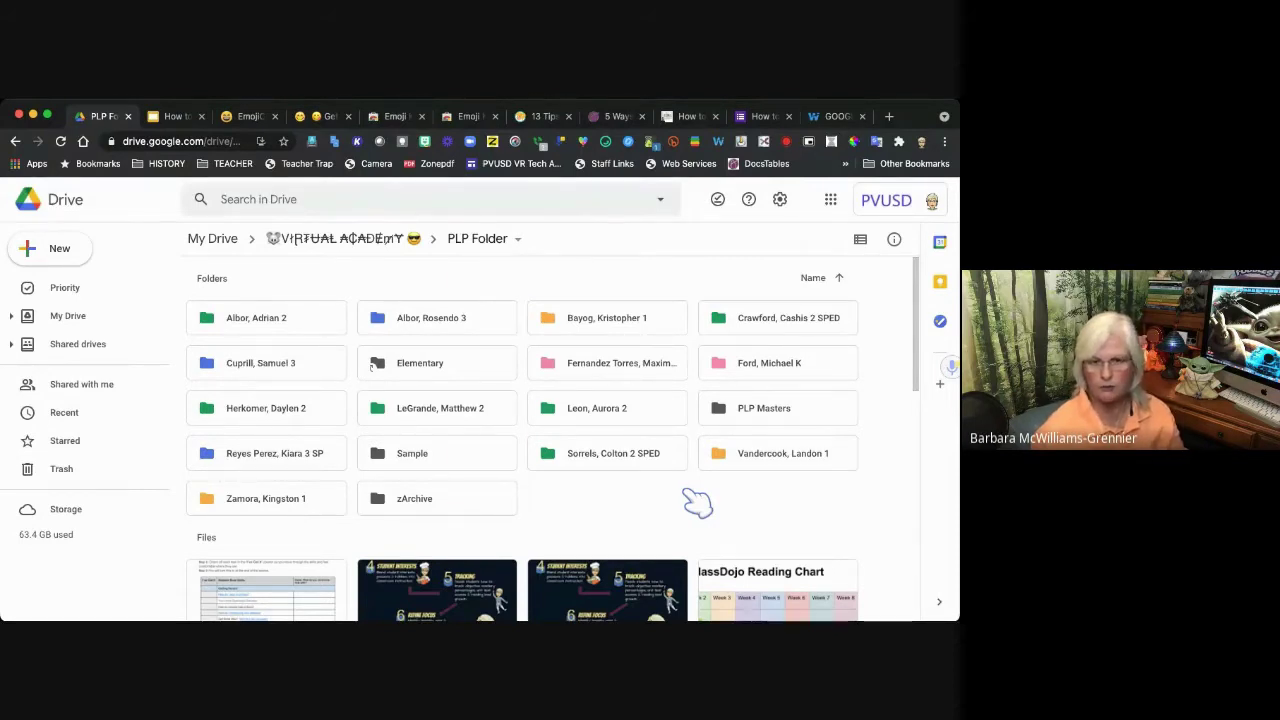
pyautogui.moveTo(338, 240)
pyautogui.mouseDown()
pyautogui.moveTo(205, 255)
pyautogui.moveTo(430, 255)
pyautogui.moveTo(357, 253)
pyautogui.mouseUp()
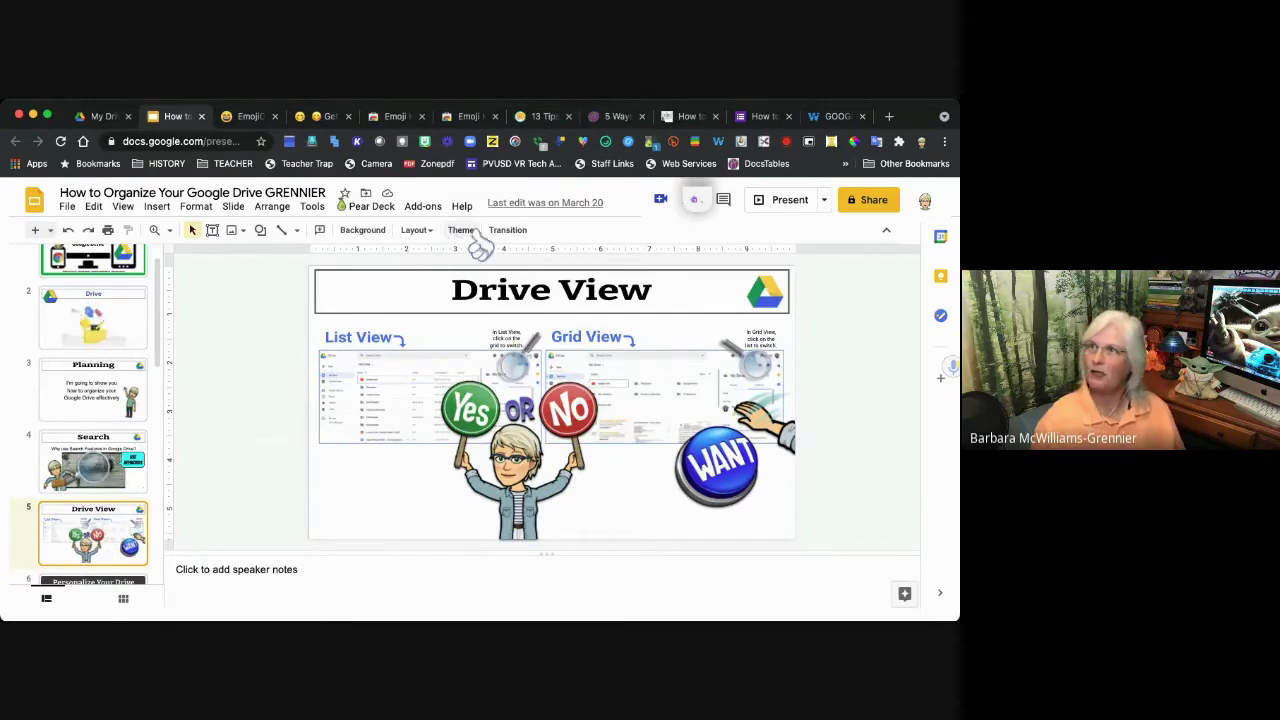
# - Switch from the presentation back to Google Drive and look over My Drive in list view
pyautogui.click(102, 118)
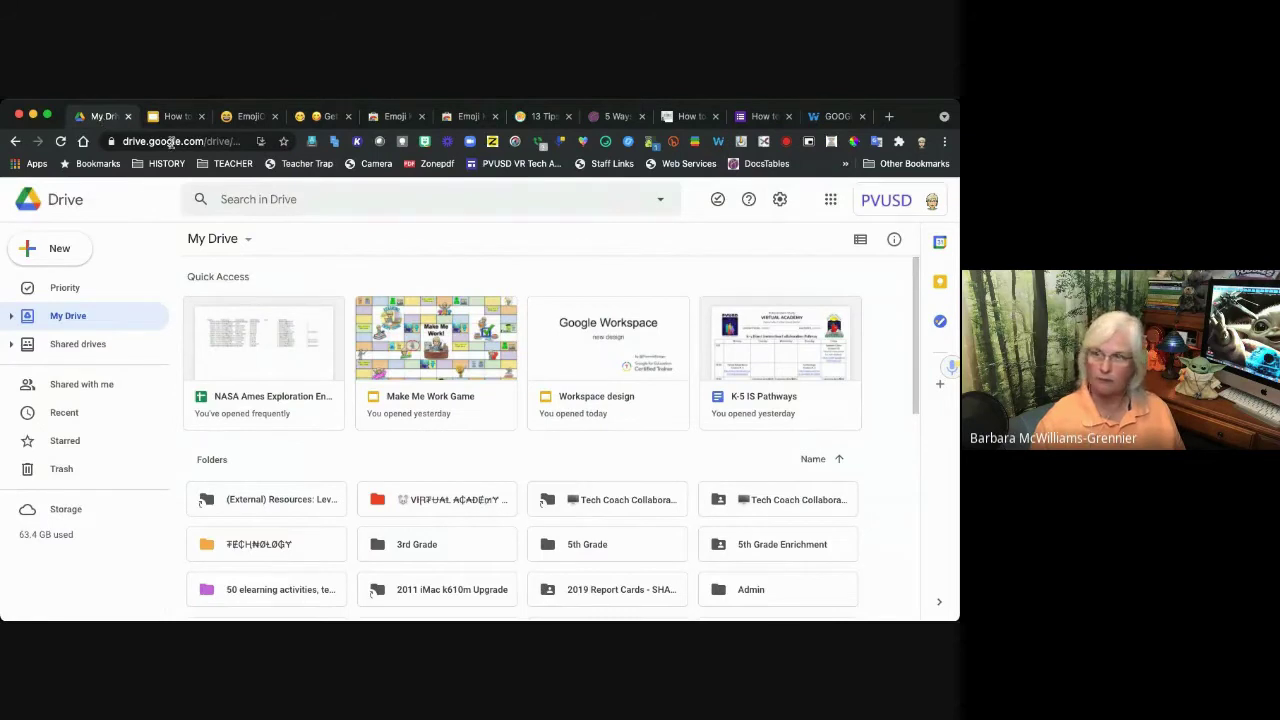
pyautogui.click(859, 243)
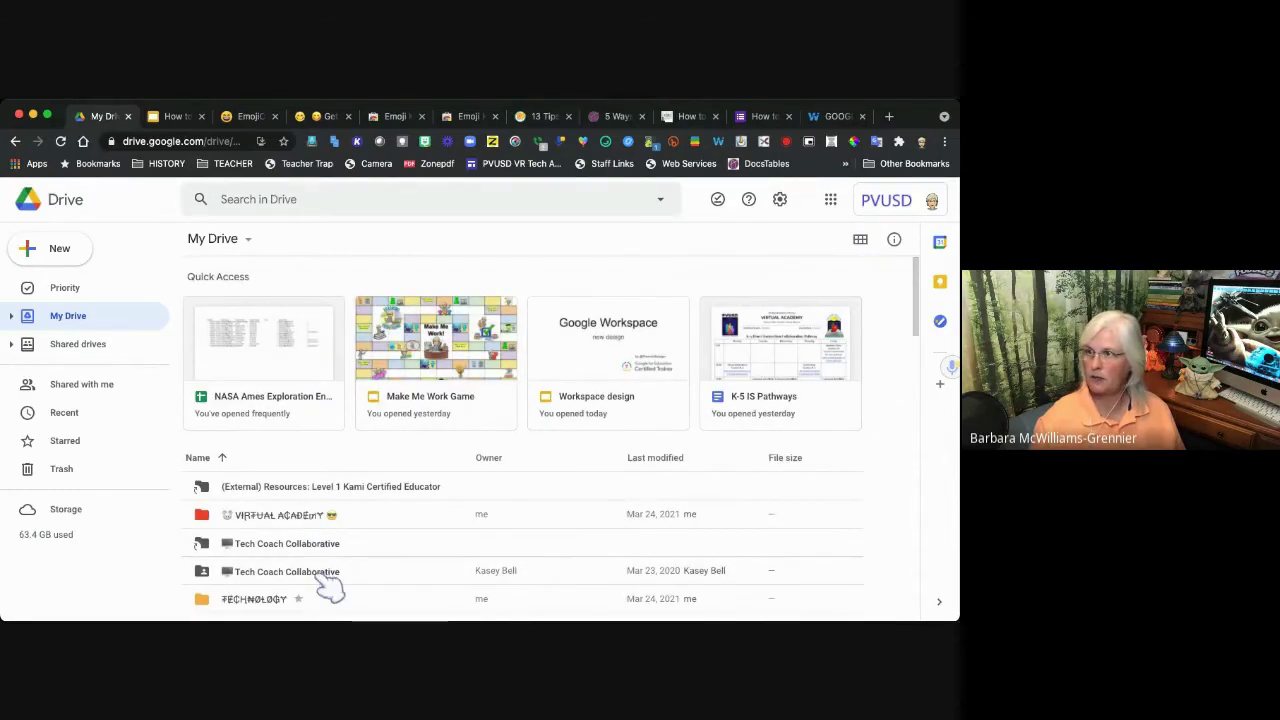
pyautogui.scroll(-4, 648, 434)
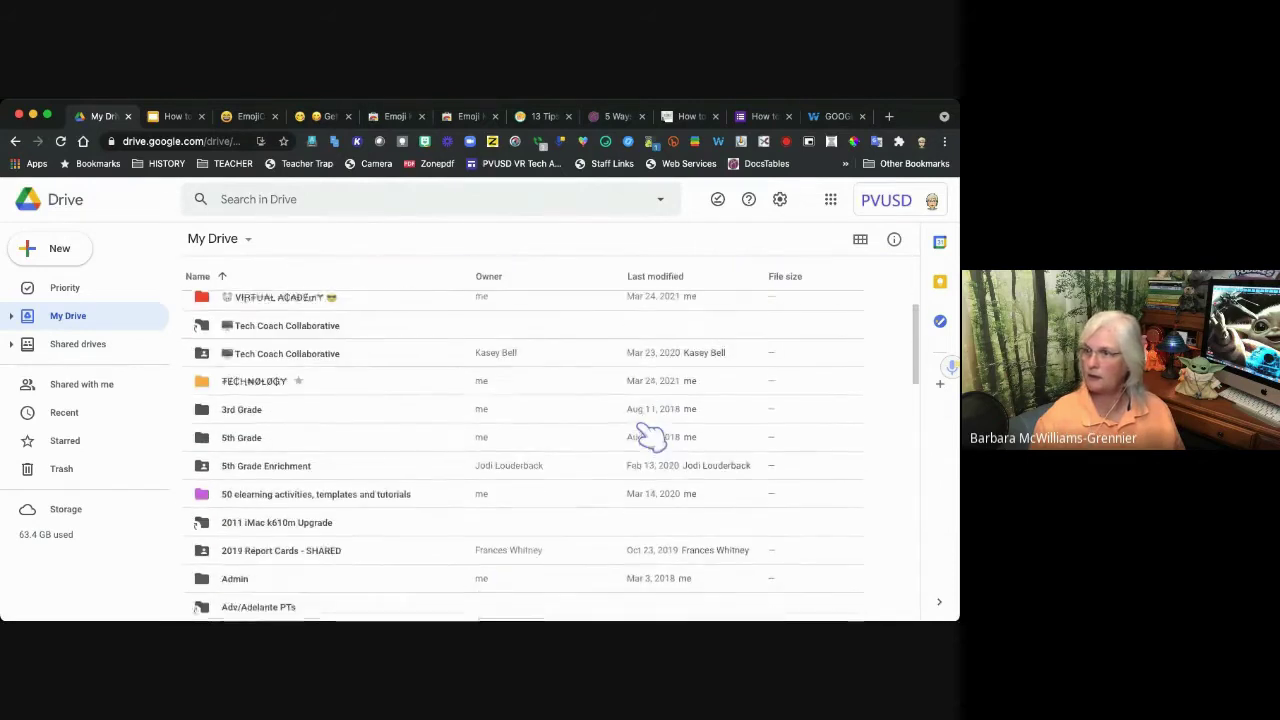
pyautogui.scroll(2, 648, 434)
pyautogui.scroll(2, 648, 434)
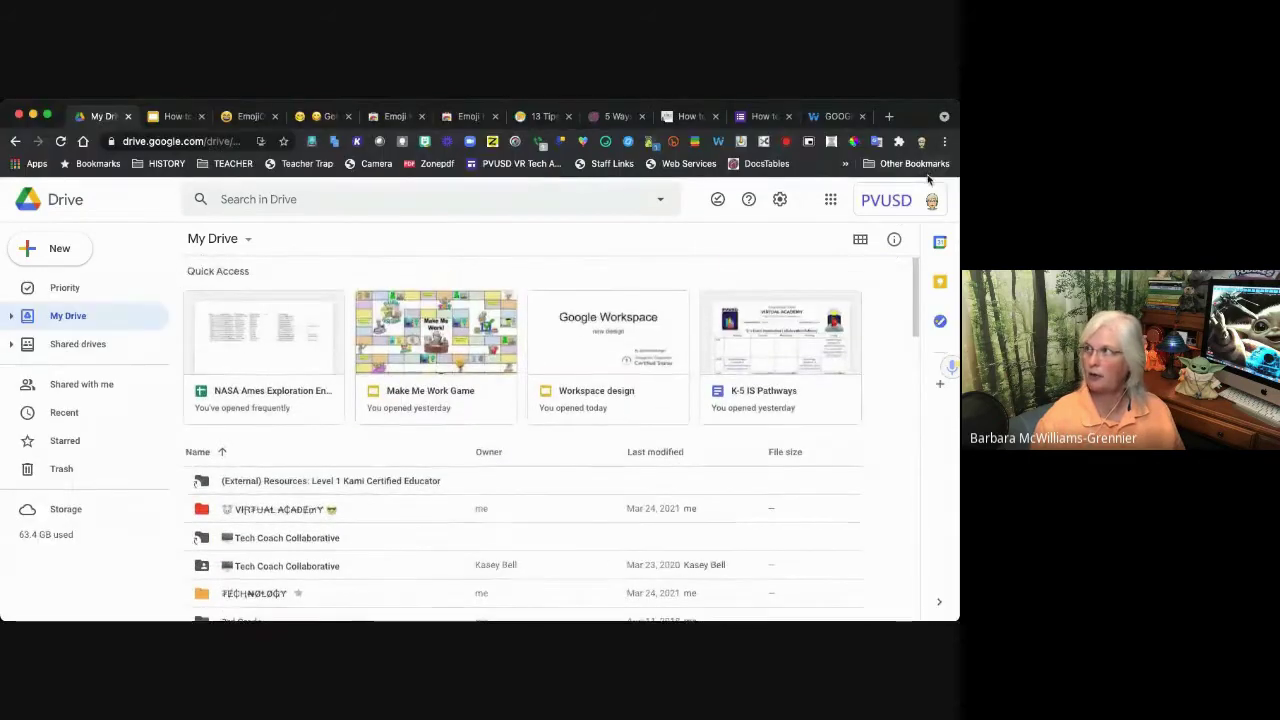
# - Return My Drive to grid view and look through its folders
pyautogui.click(860, 240)
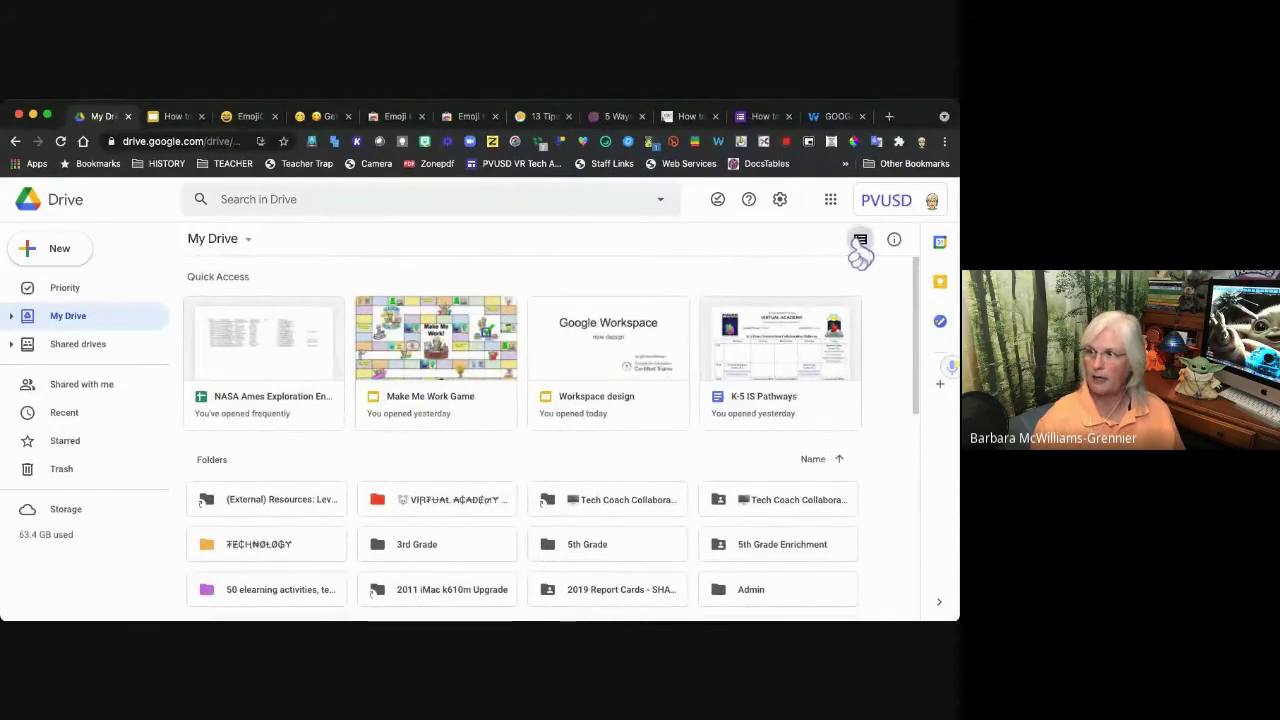
pyautogui.scroll(-5, 805, 505)
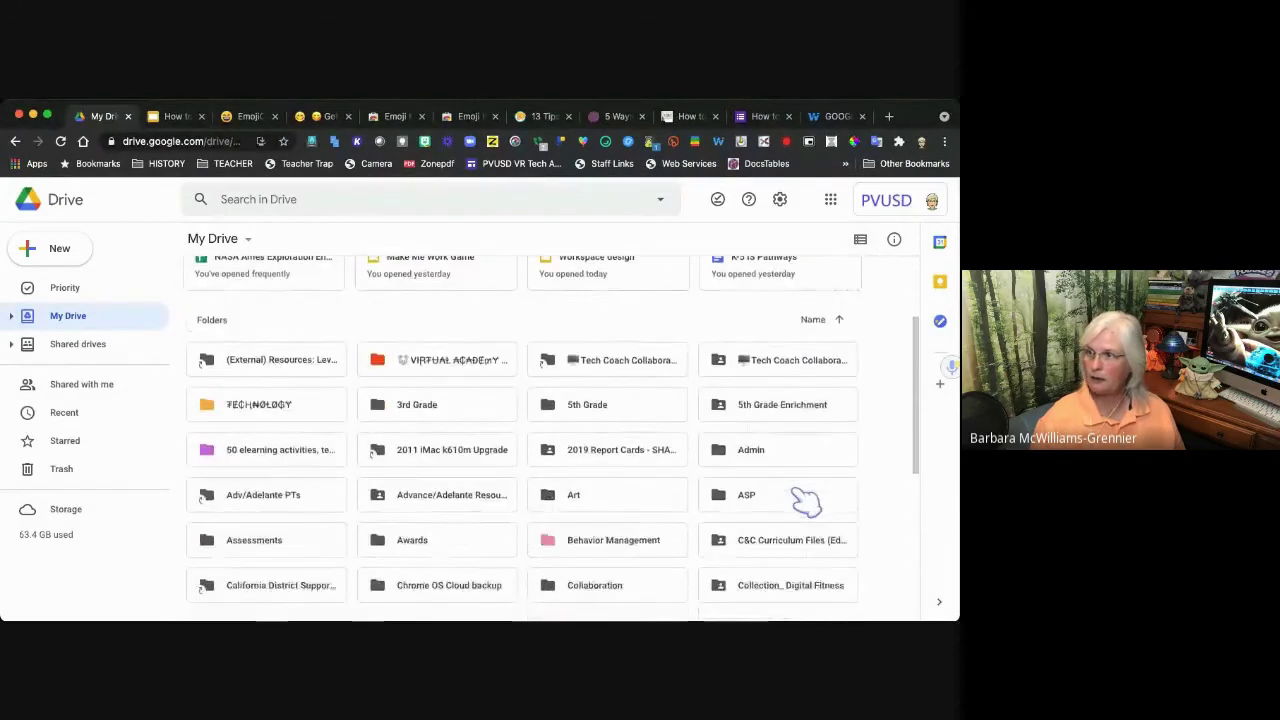
pyautogui.scroll(-4, 805, 505)
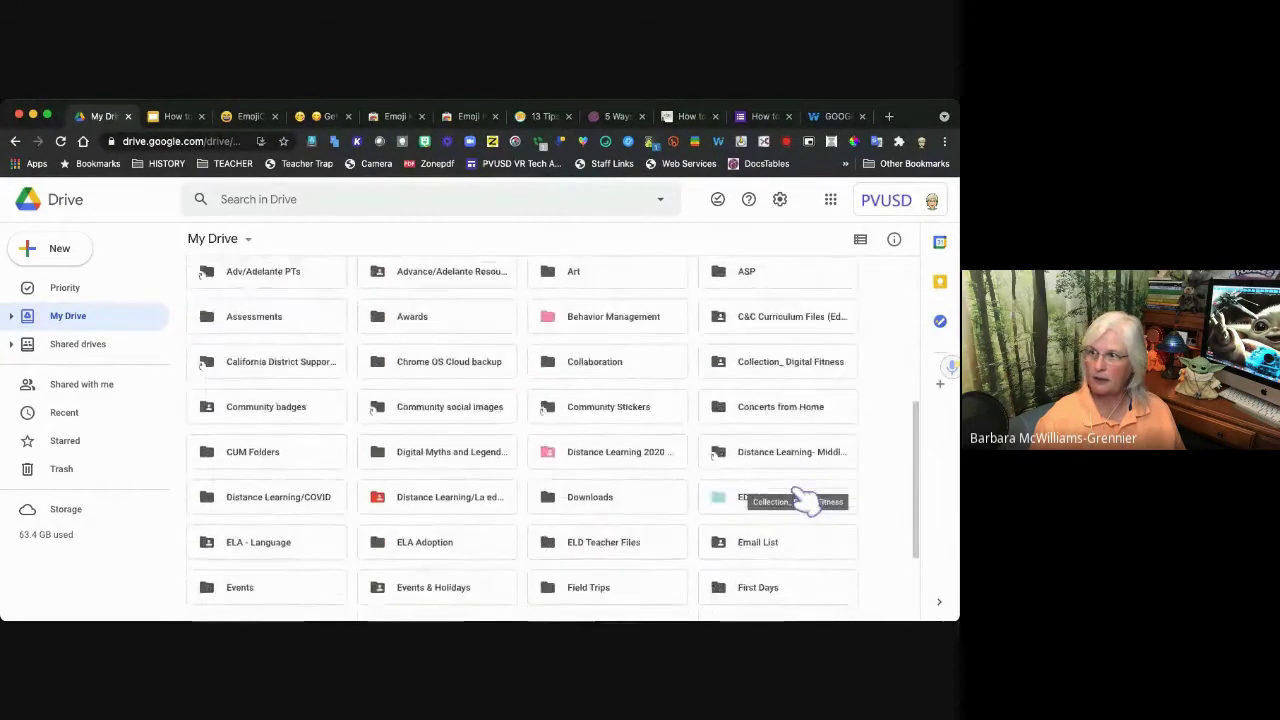
pyautogui.scroll(2, 805, 505)
pyautogui.scroll(7, 805, 503)
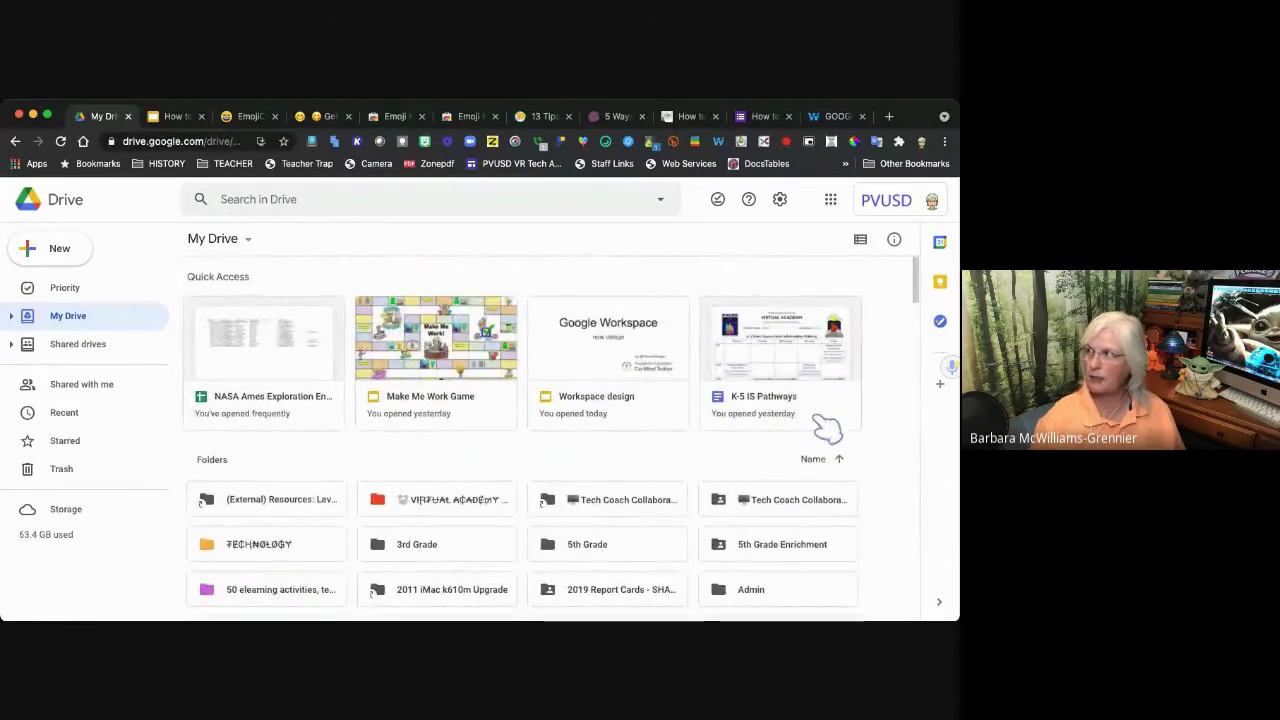
# - Display the contents of My Drive as a list once more
pyautogui.click(862, 243)
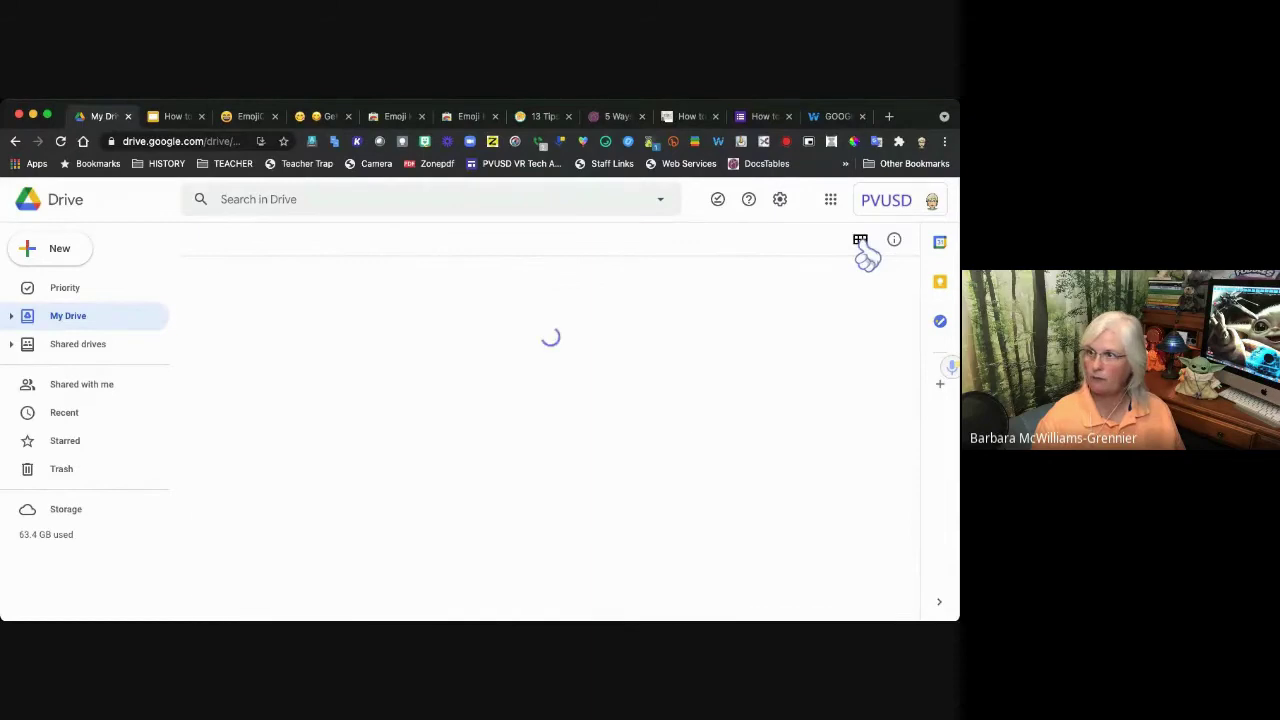
pyautogui.scroll(-2, 678, 528)
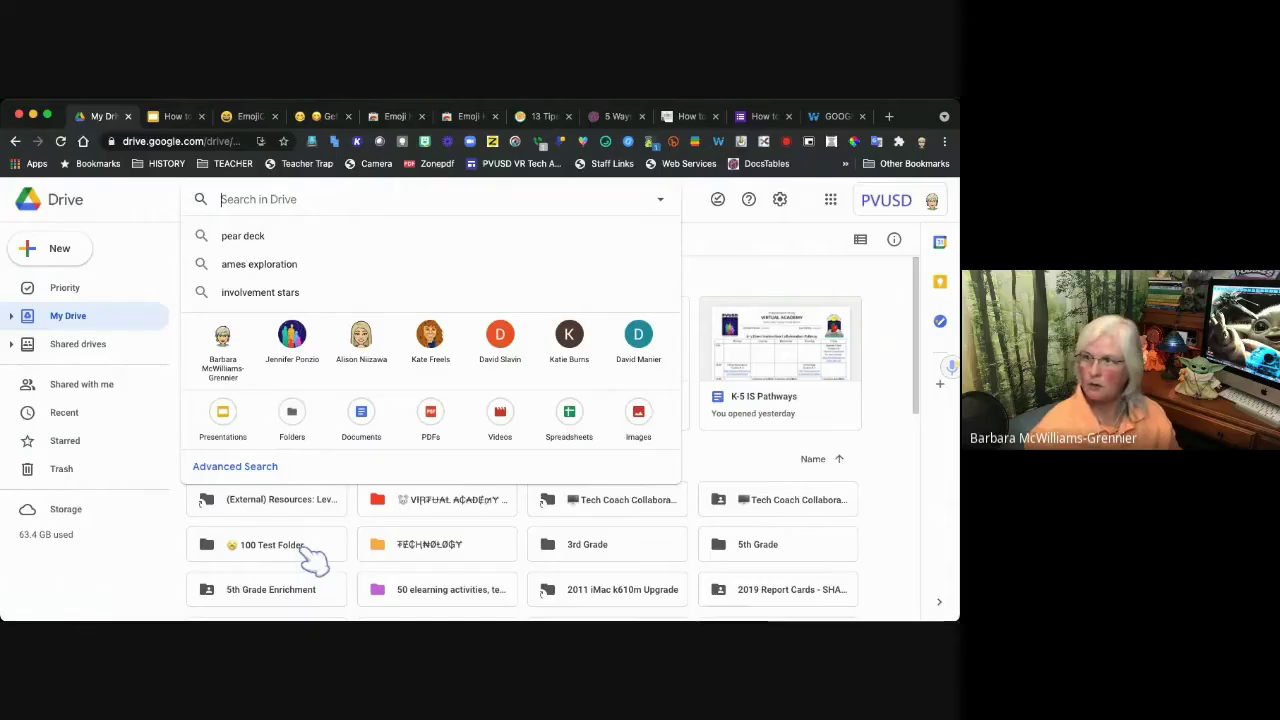
# - Remove the 100 Test Folder from My Drive by moving it to the trash
pyautogui.click(302, 550)
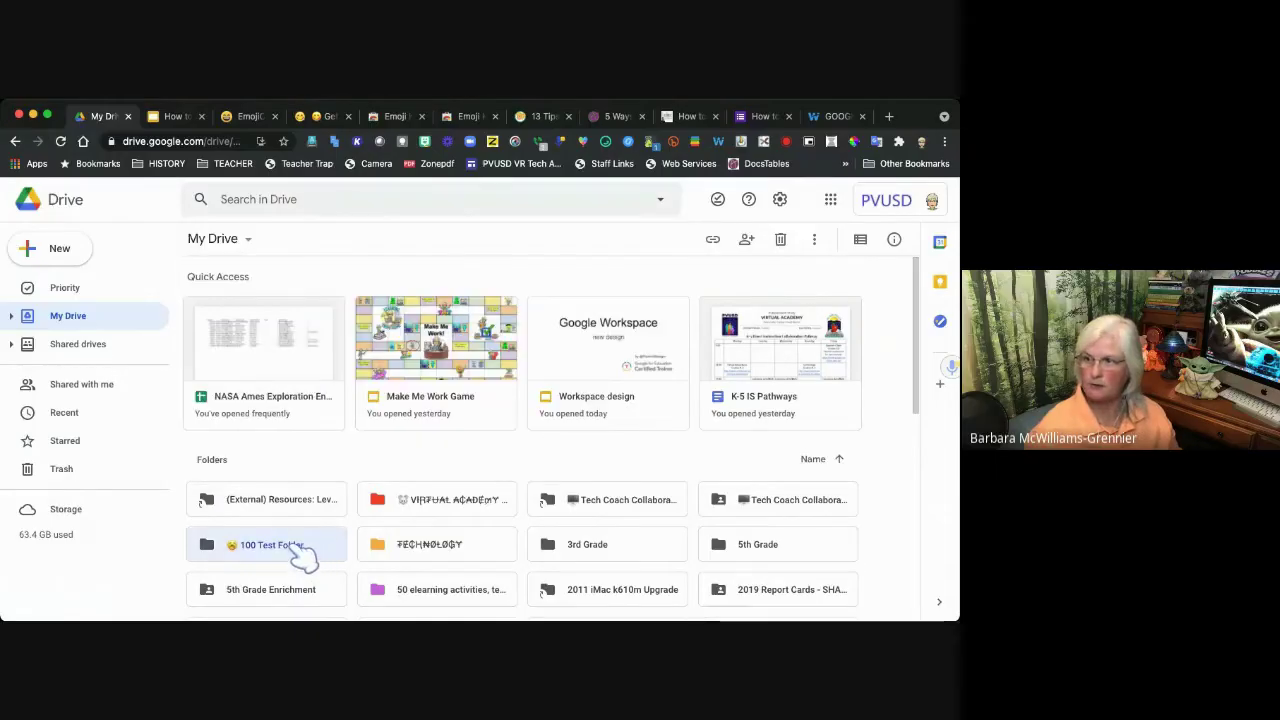
pyautogui.rightClick(305, 560)
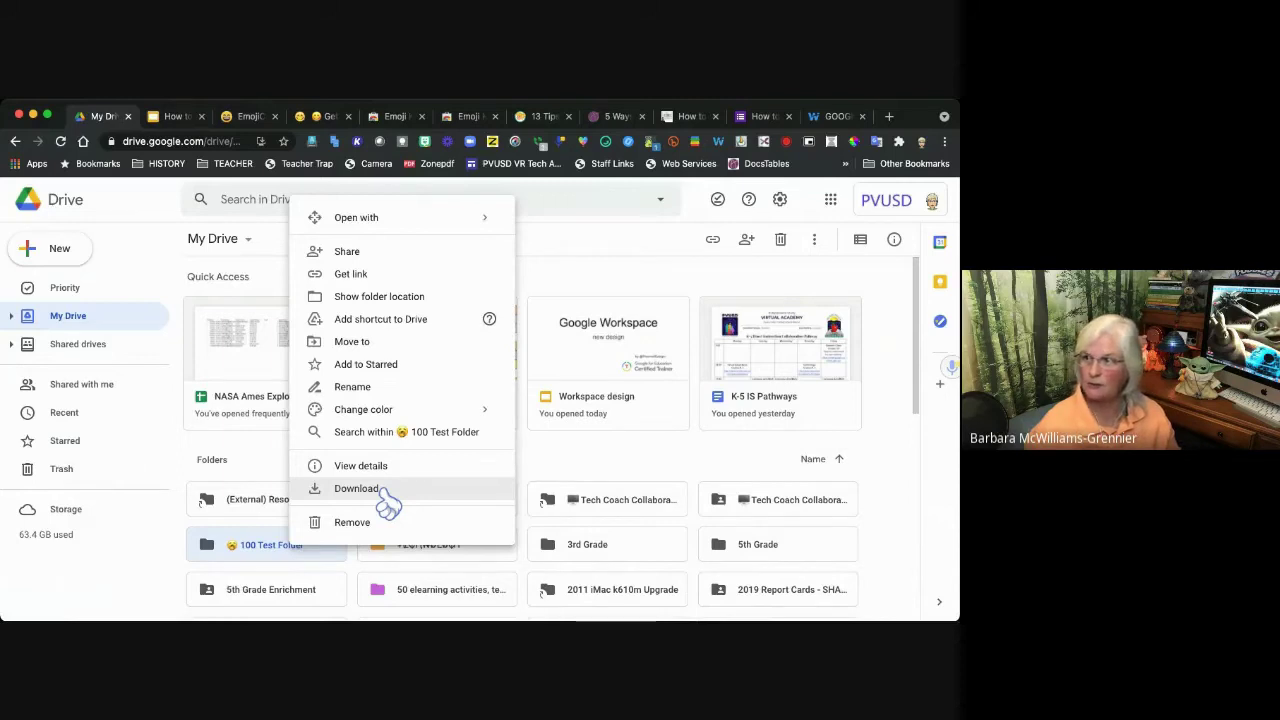
pyautogui.click(363, 522)
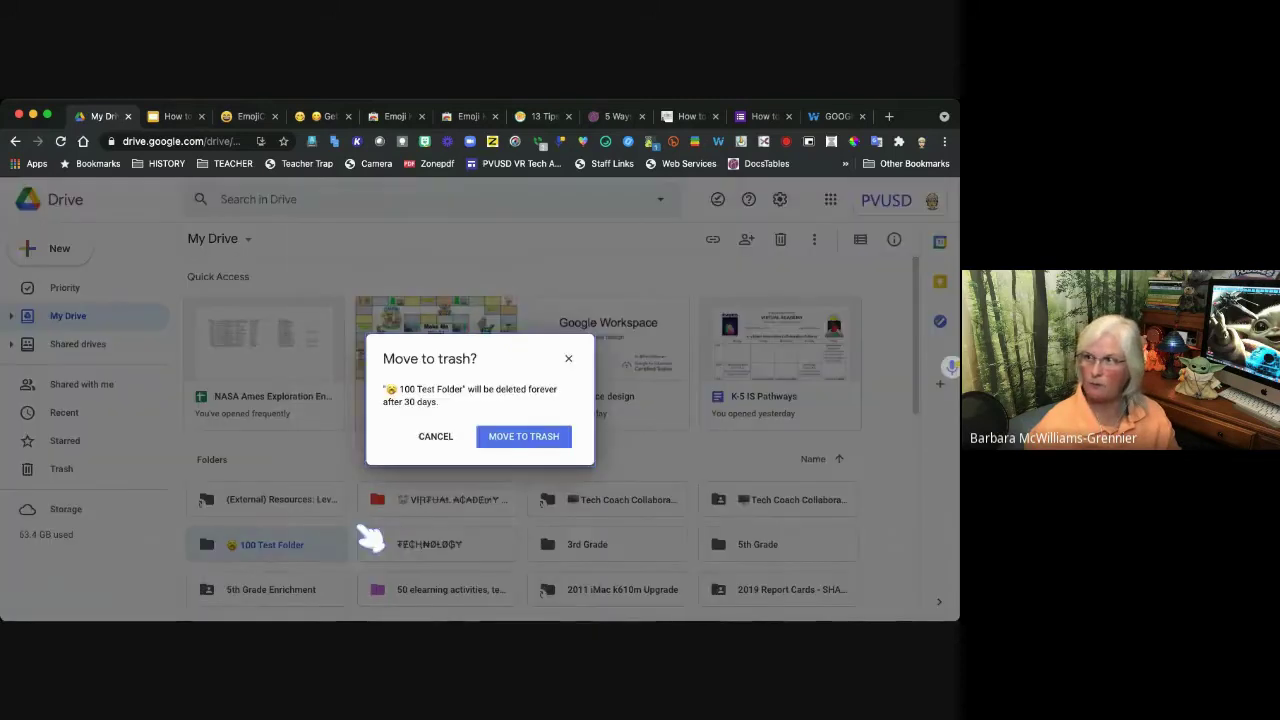
pyautogui.click(553, 452)
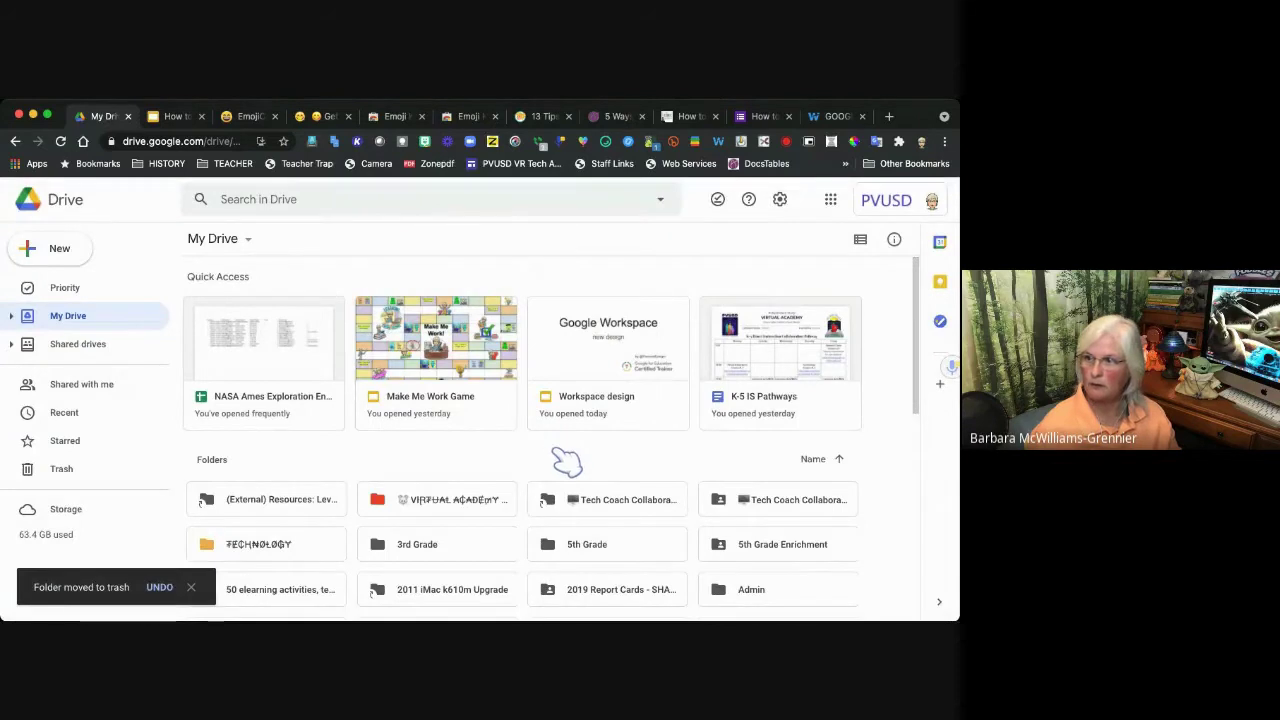
# - Start downloading the red VIRTUAL ACADEMY folder, then cancel the download and dismiss its notification
pyautogui.rightClick(478, 512)
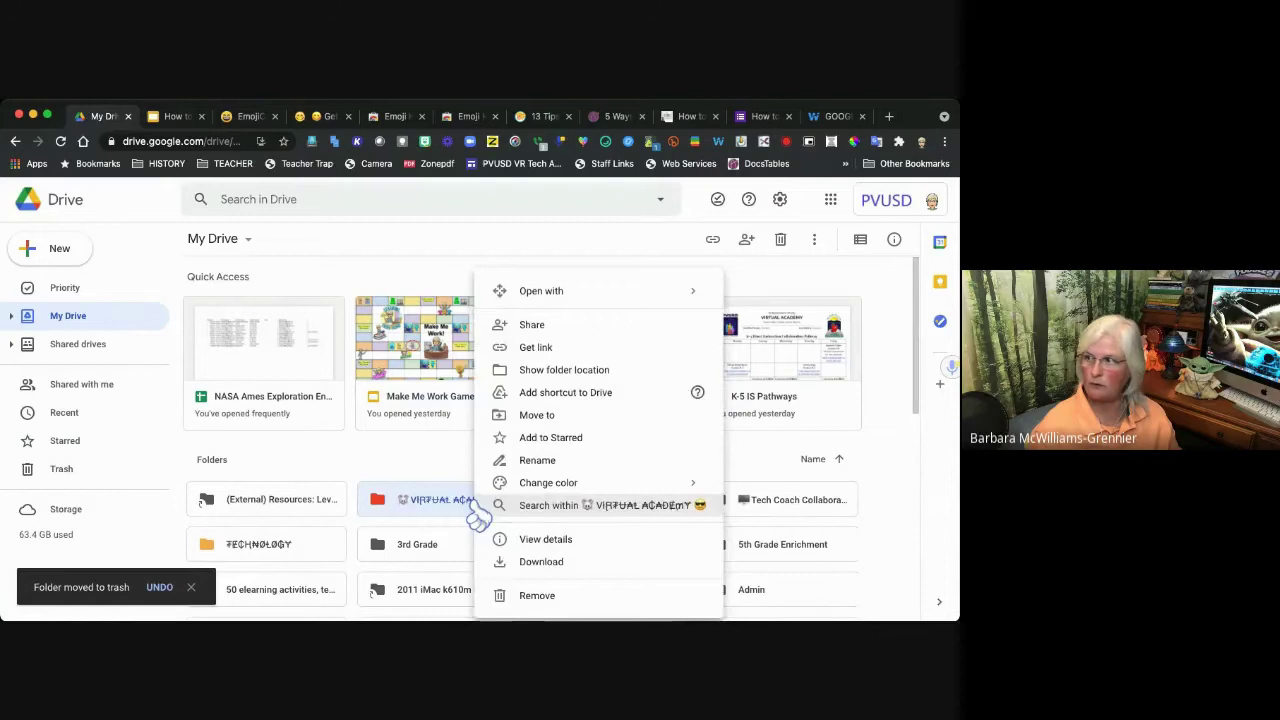
pyautogui.click(545, 563)
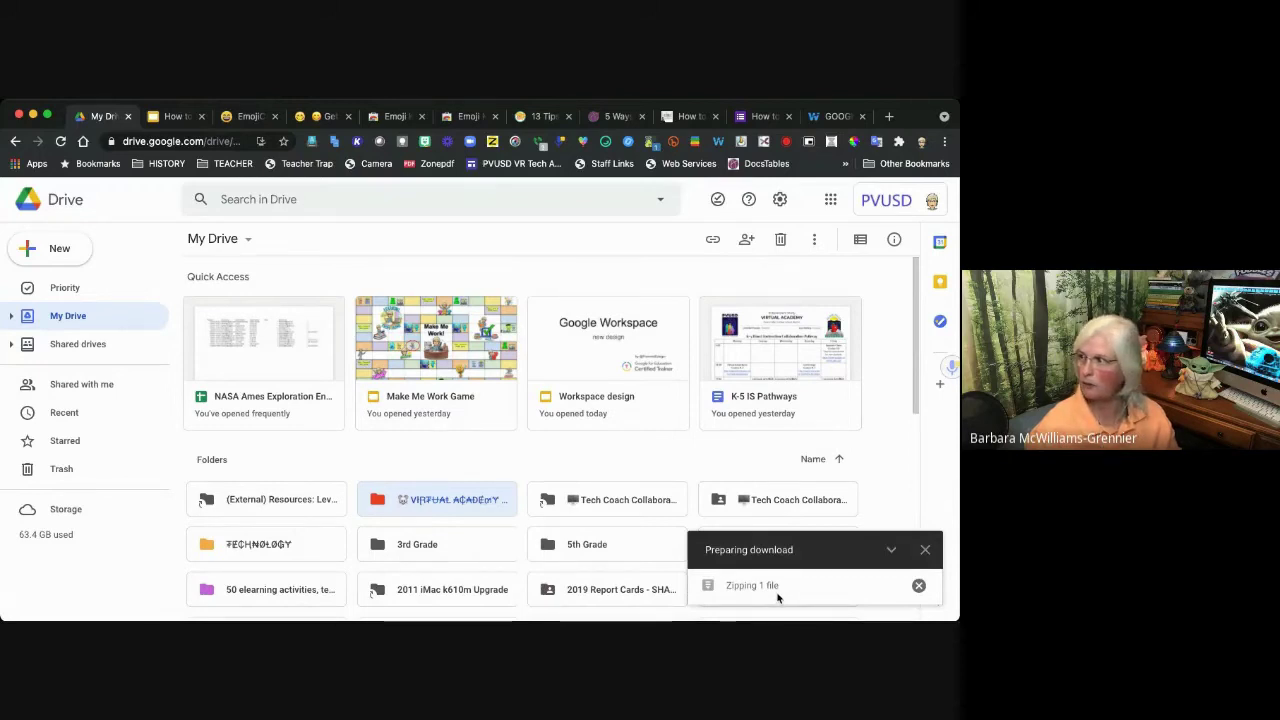
pyautogui.click(919, 588)
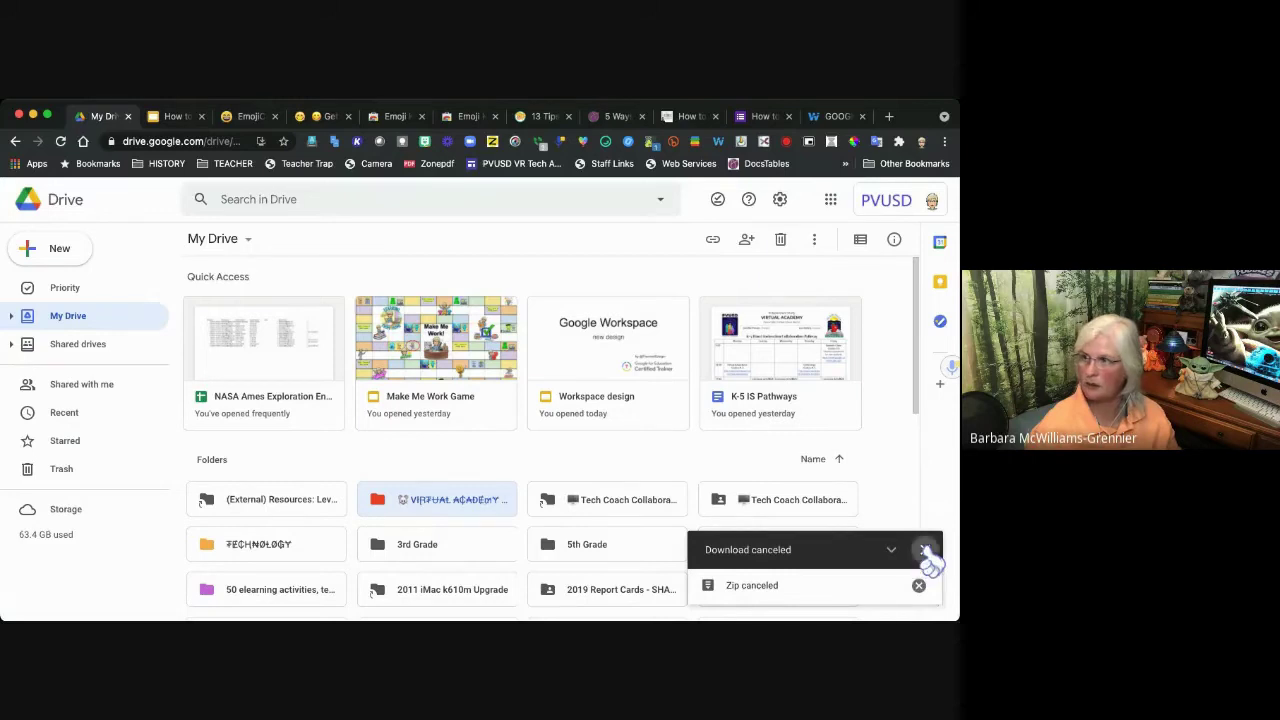
pyautogui.click(926, 551)
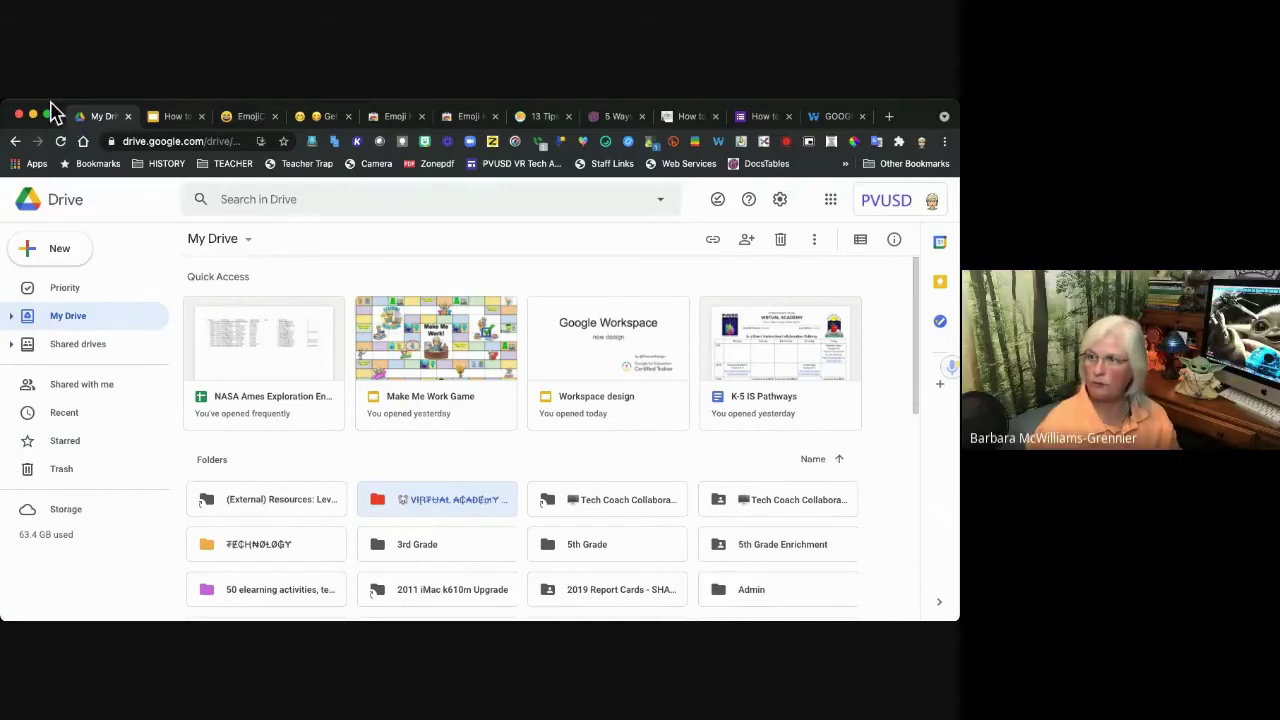
# - Search Drive for the exact phrase "google drive", enclosed in quotation marks
pyautogui.click(484, 200)
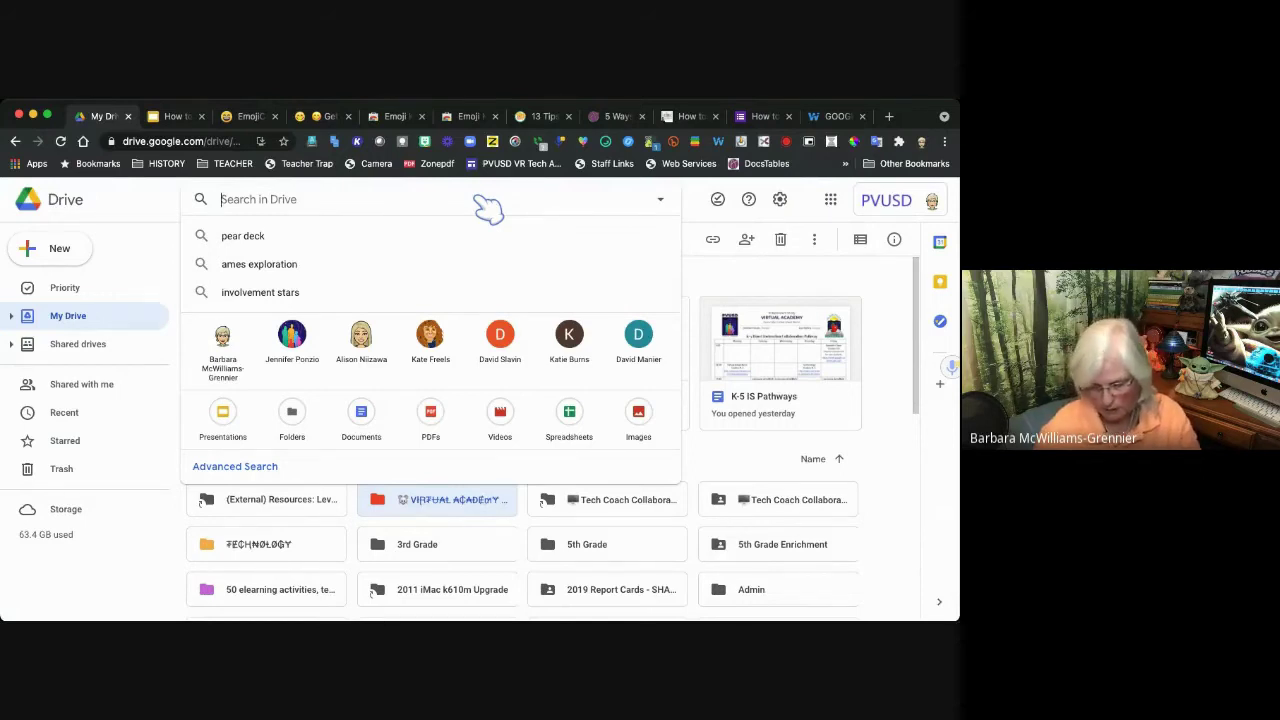
pyautogui.write('googl')
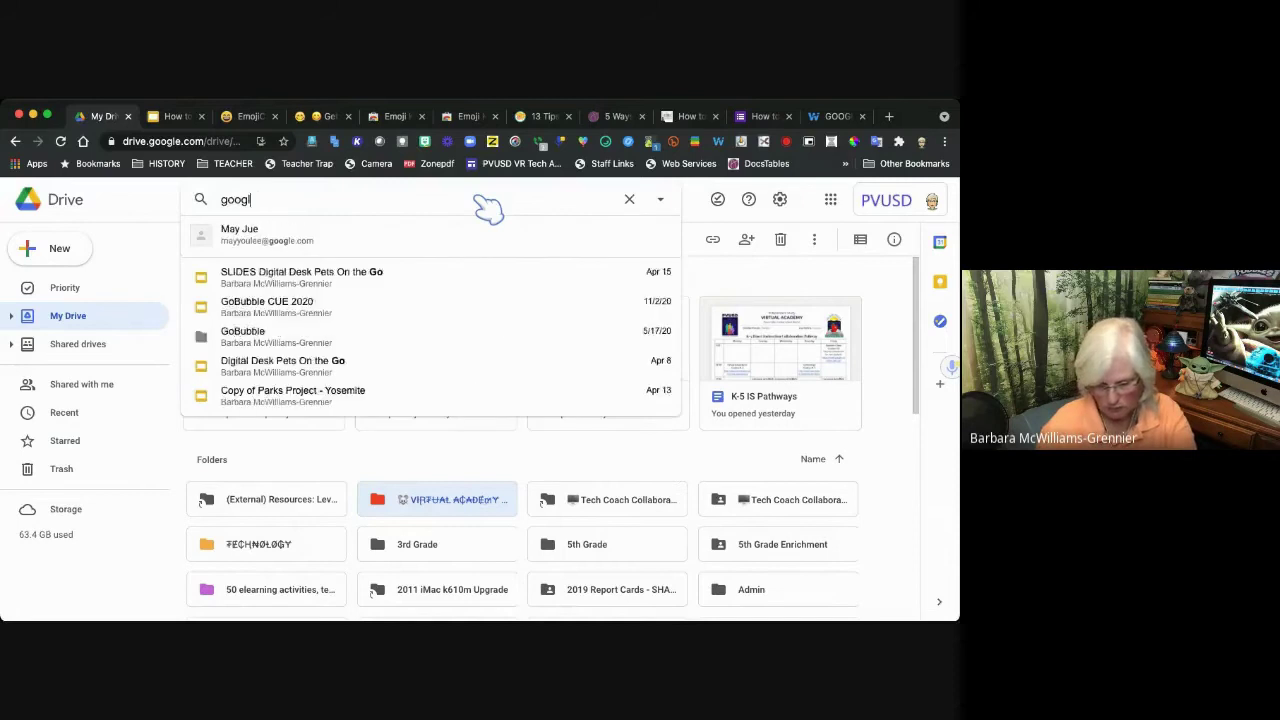
pyautogui.write('e ')
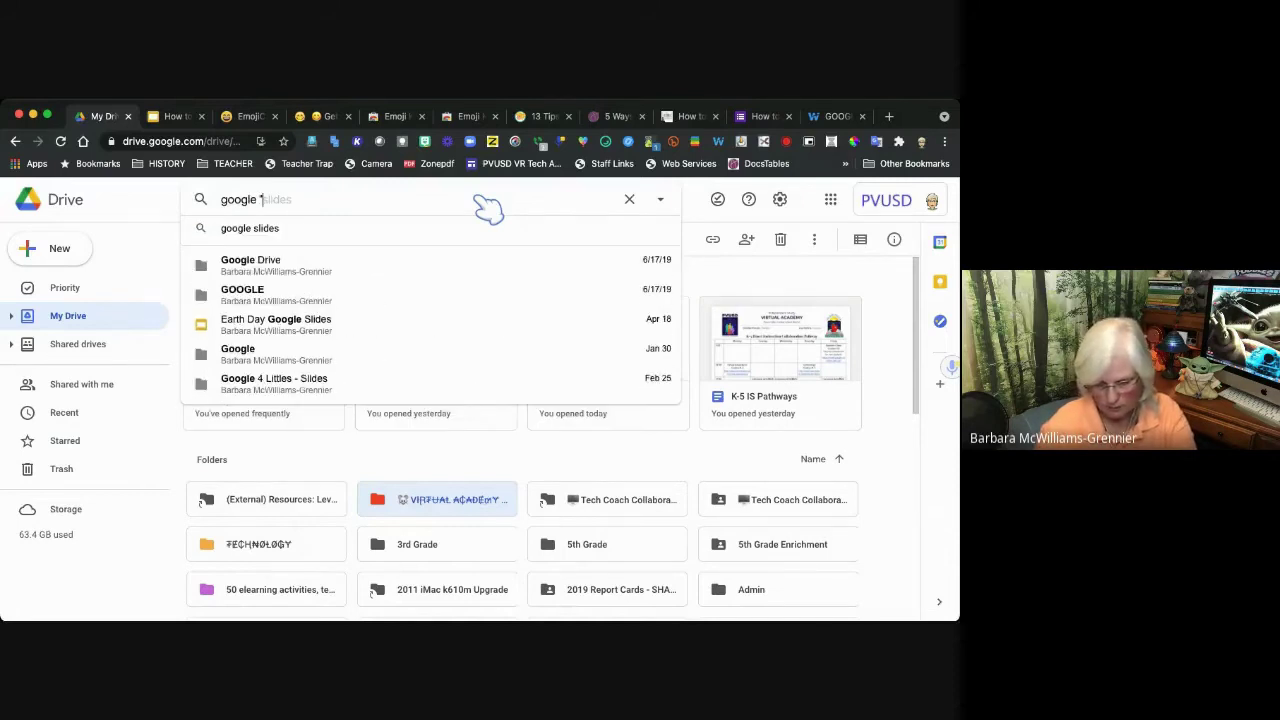
pyautogui.write('"drive"')
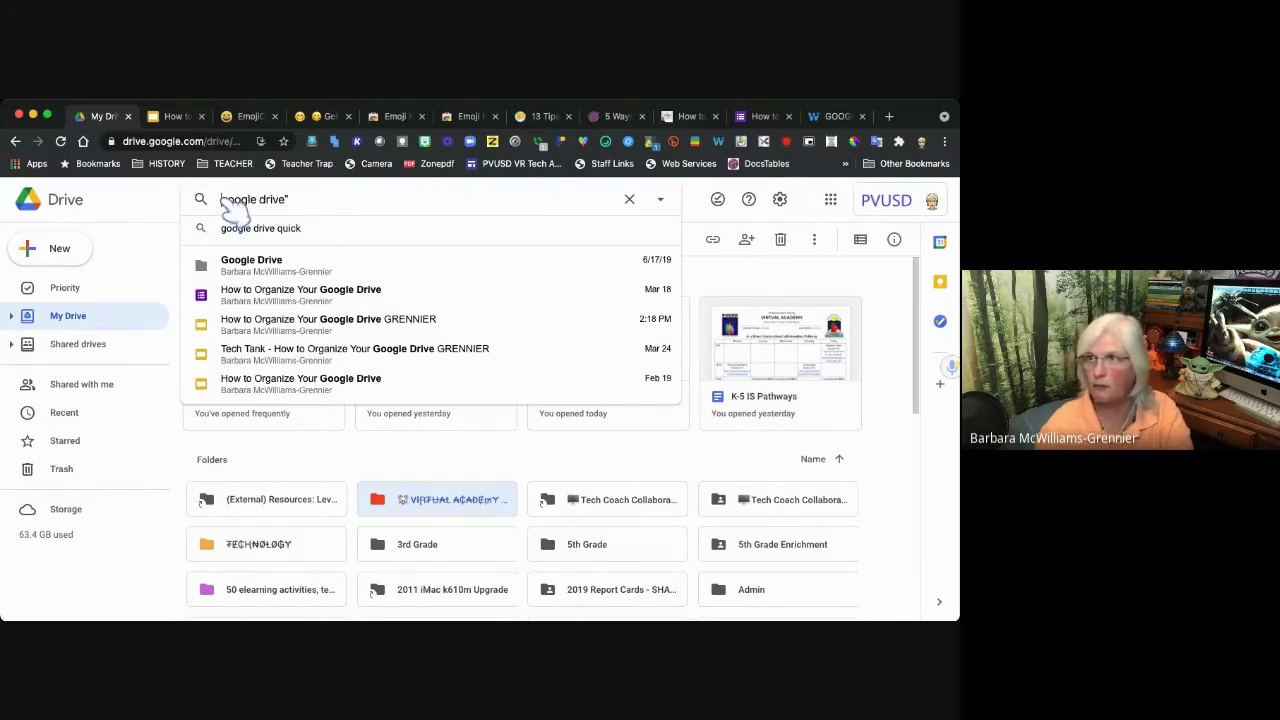
pyautogui.write('"')
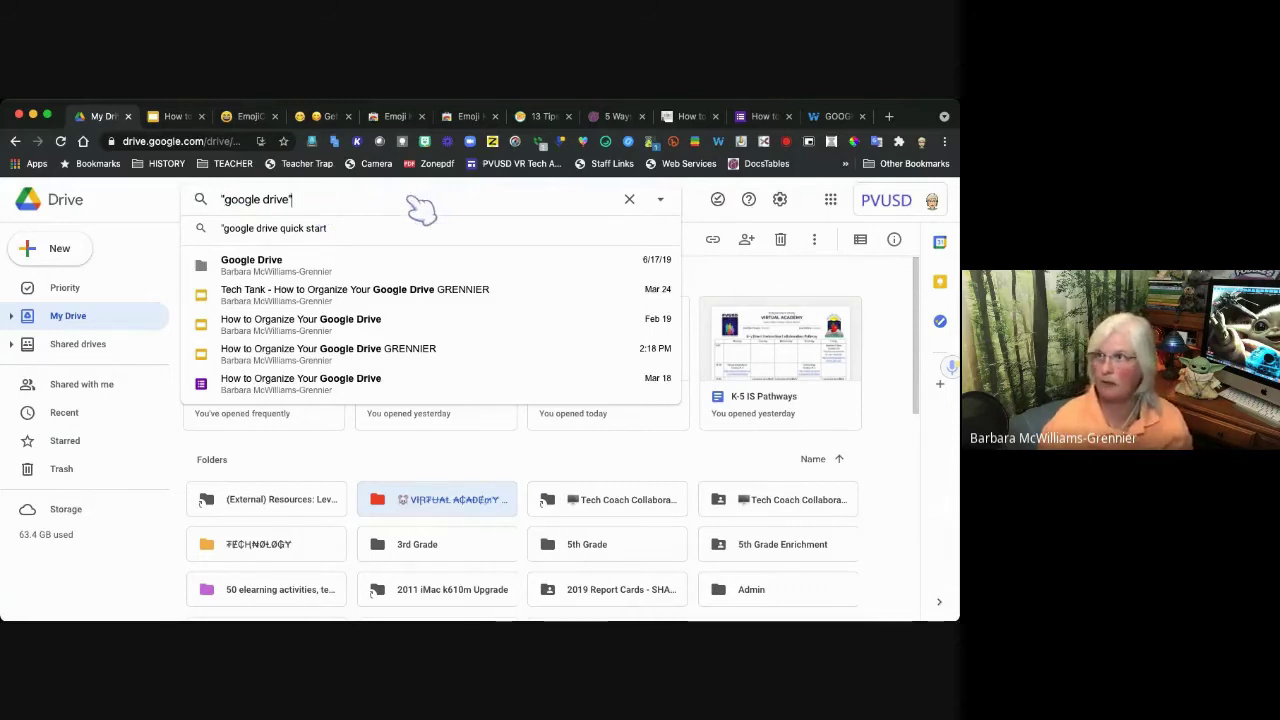
pyautogui.press('Return')
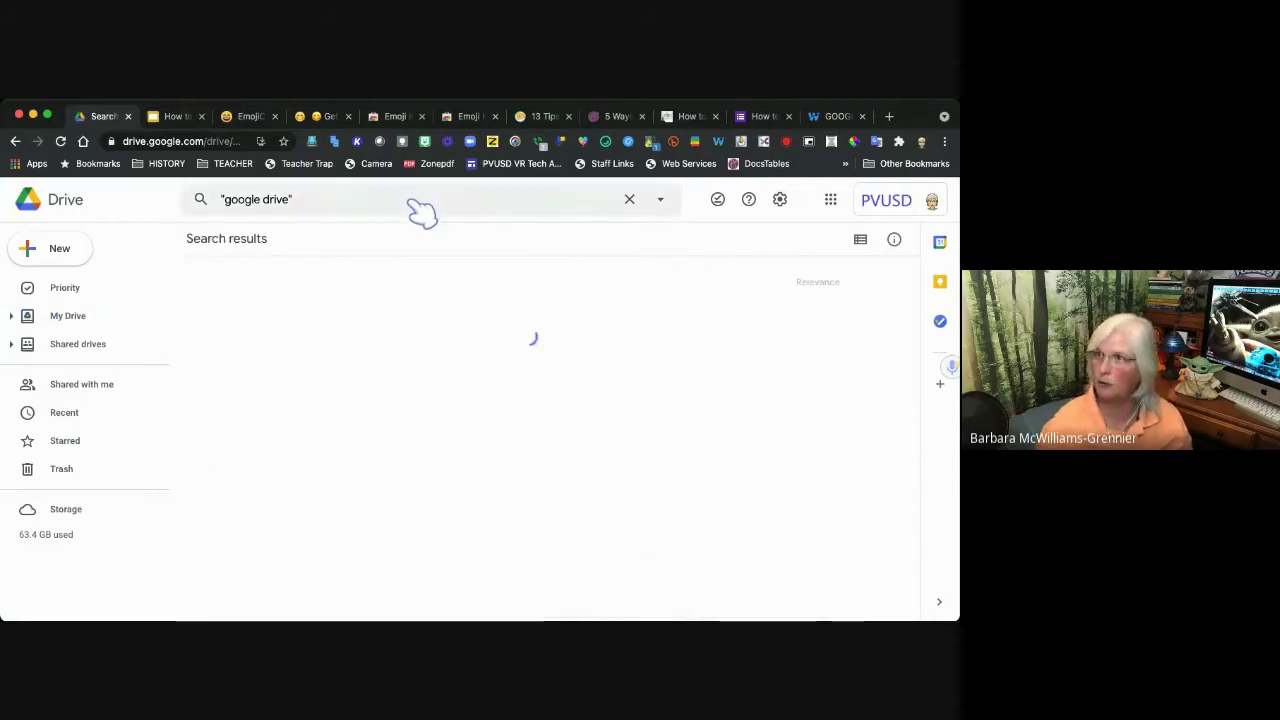